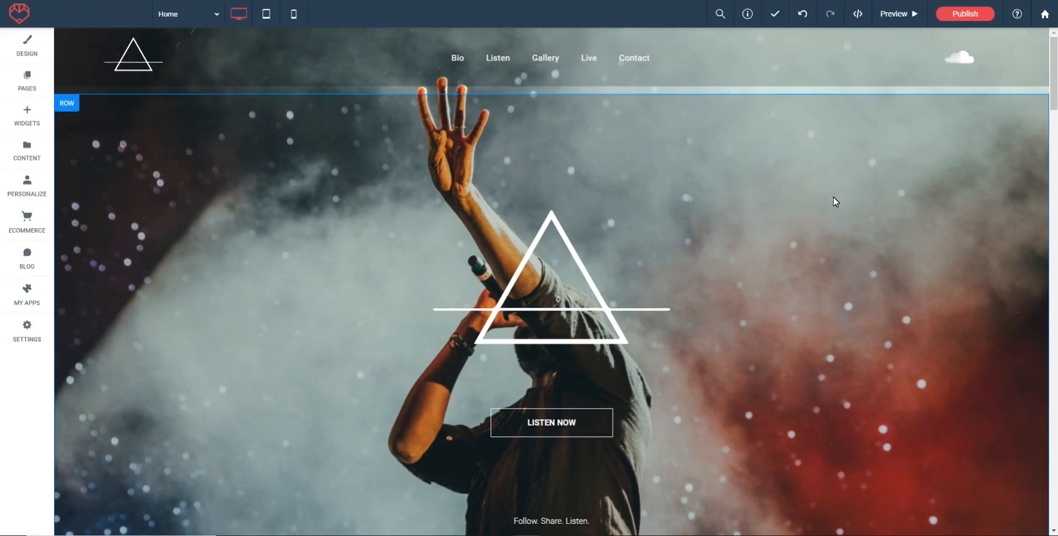
Step: Add a Contact Form widget to the Home page directly below the Bio section
{"action": "scroll", "coordinate": [1028, 116], "scroll_direction": "down", "scroll_amount": 4}
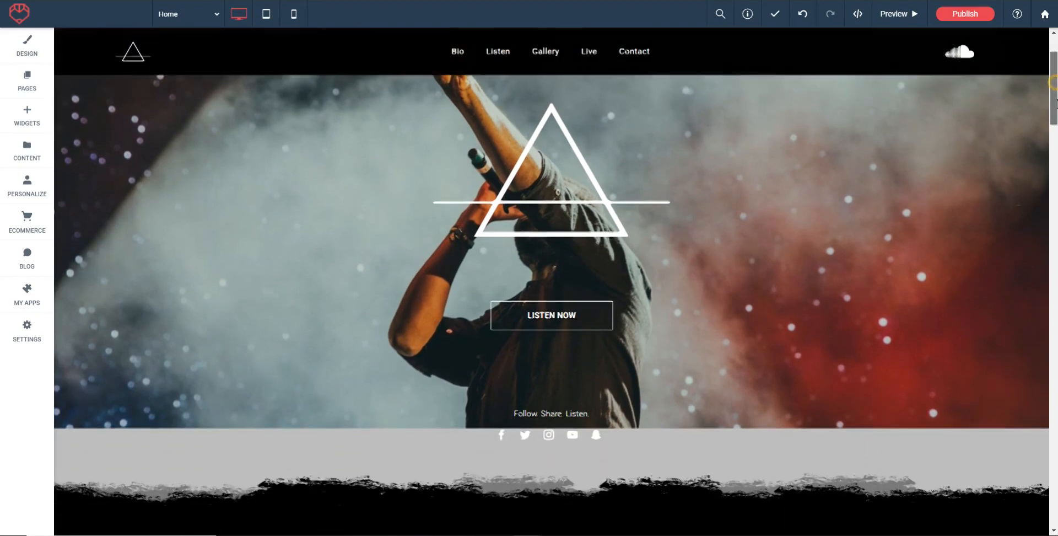
{"action": "scroll", "coordinate": [490, 464], "scroll_direction": "down", "scroll_amount": 5}
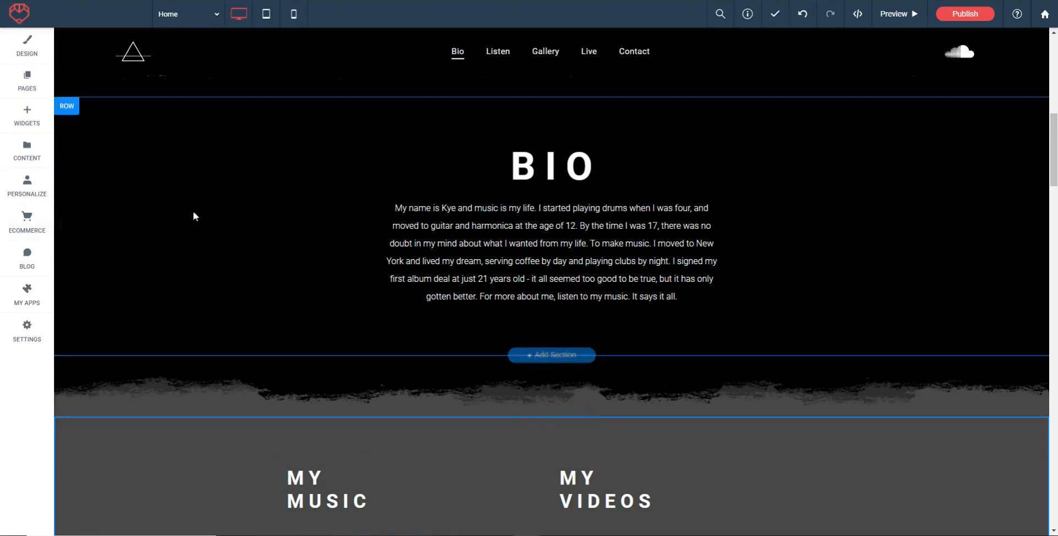
{"action": "left_click", "coordinate": [26, 132]}
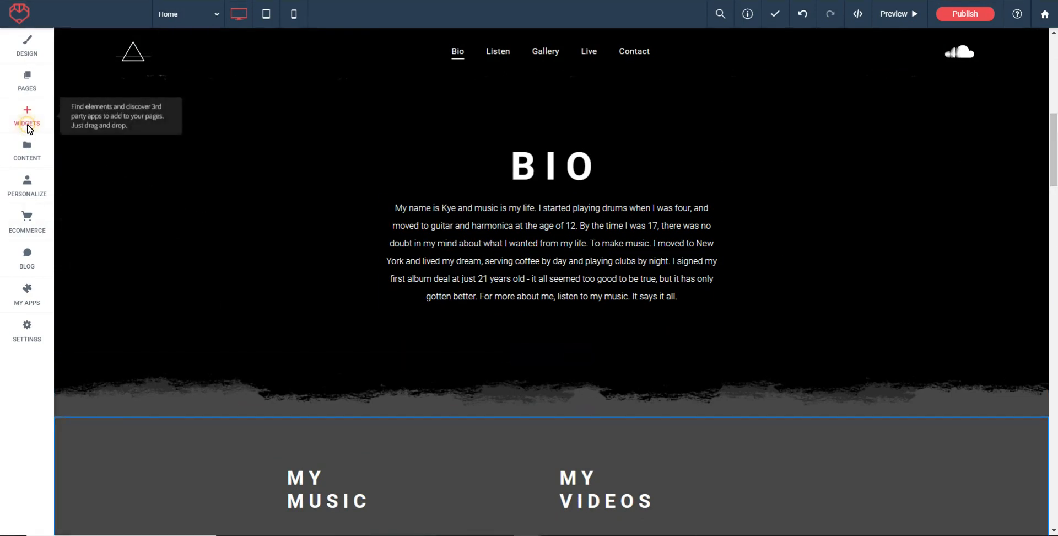
{"action": "left_click", "coordinate": [84, 73]}
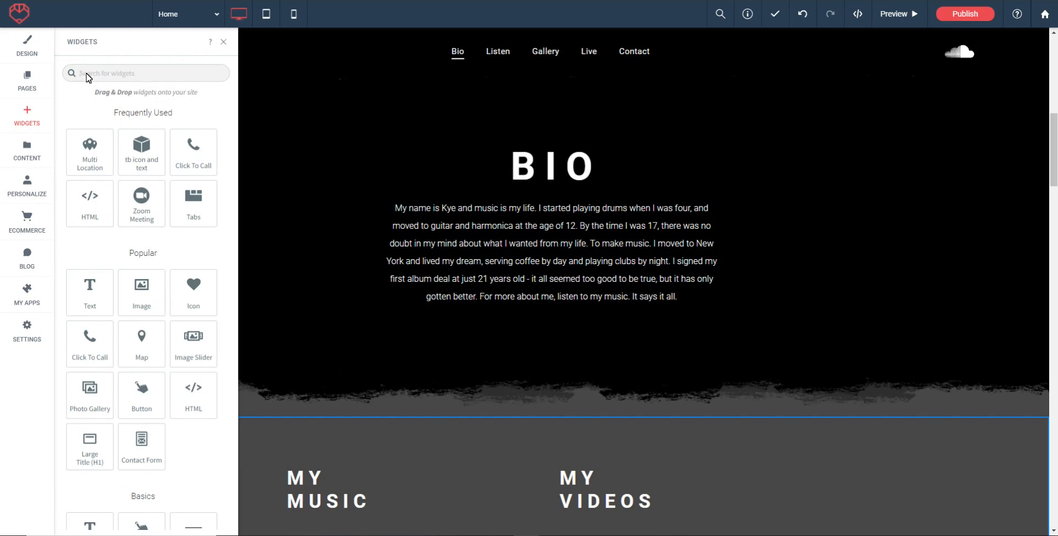
{"action": "left_click_drag", "start_coordinate": [228, 157], "coordinate": [216, 372]}
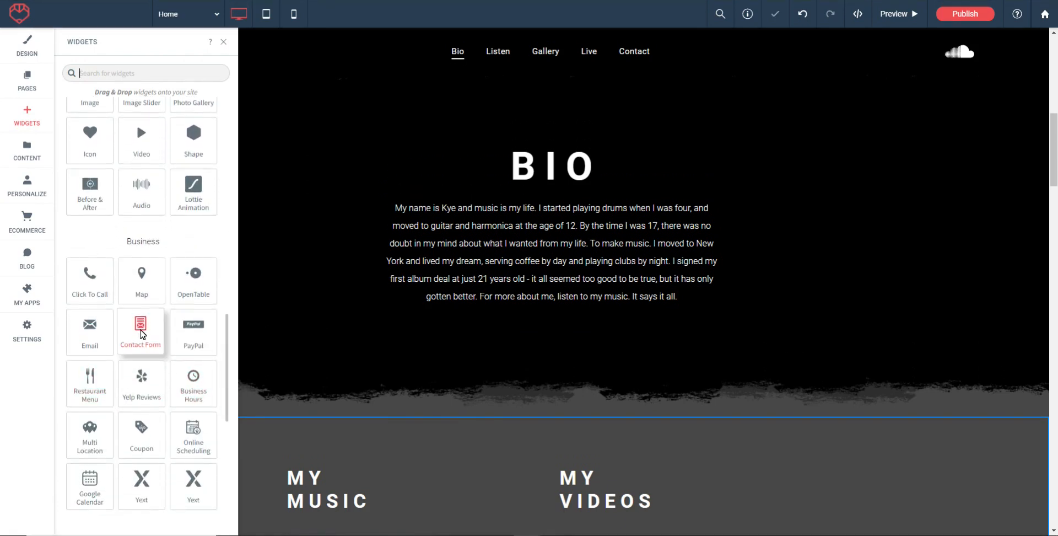
{"action": "left_click_drag", "start_coordinate": [142, 333], "coordinate": [580, 383]}
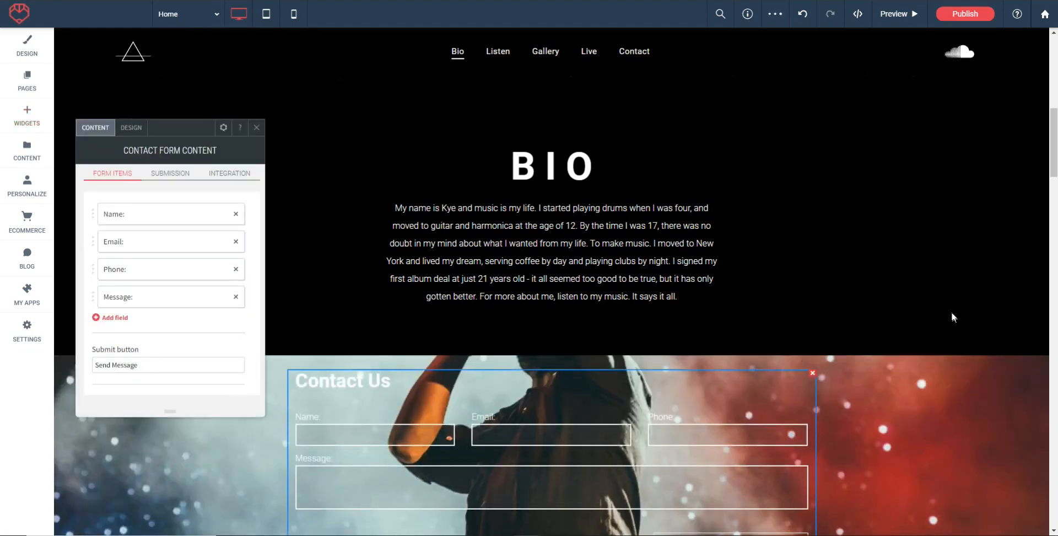
Step: Review the contact form's items, submit button text, reCAPTCHA position and form title settings
{"action": "scroll", "coordinate": [950, 320], "scroll_direction": "down", "scroll_amount": 3}
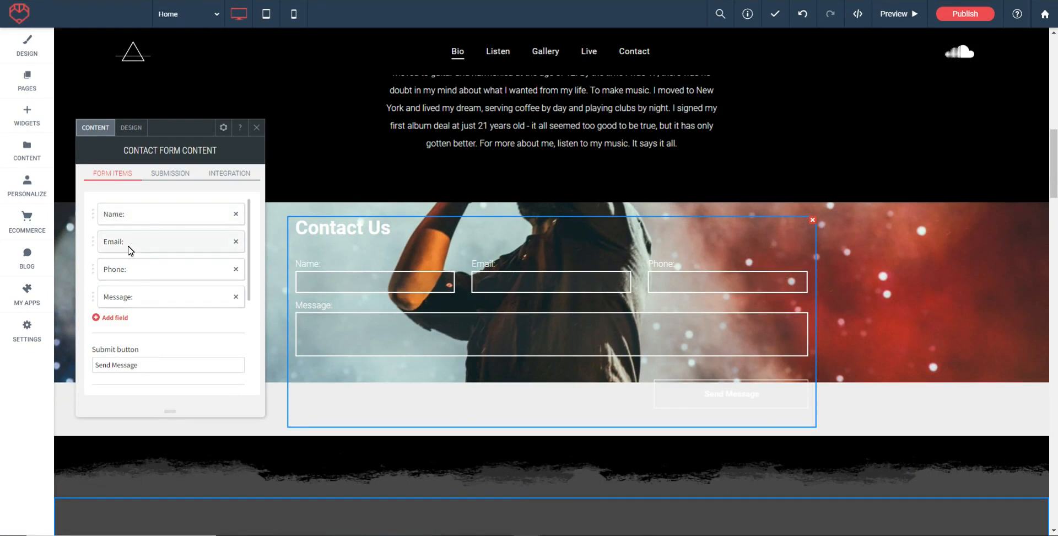
{"action": "scroll", "coordinate": [146, 306], "scroll_direction": "down", "scroll_amount": 3}
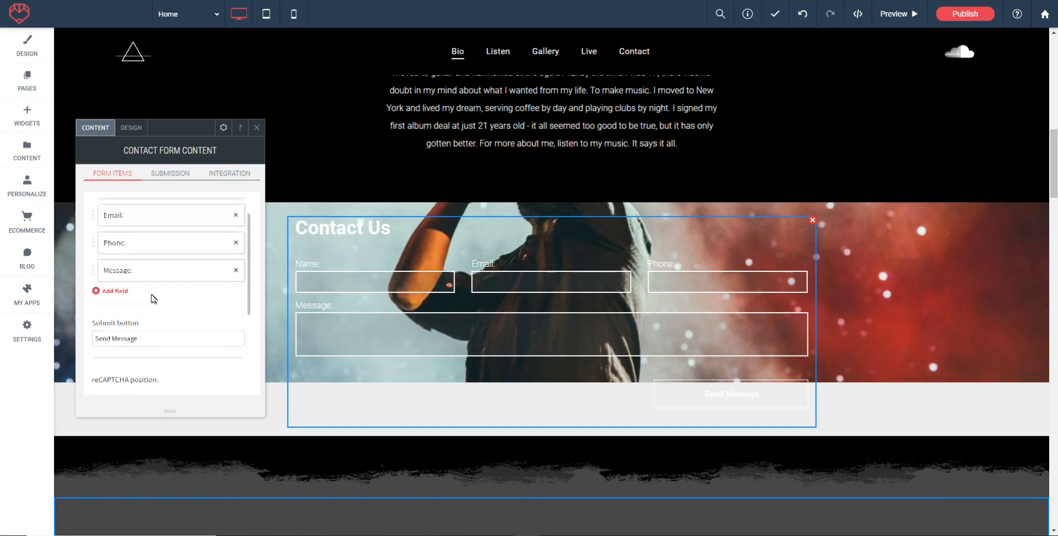
{"action": "scroll", "coordinate": [153, 308], "scroll_direction": "down", "scroll_amount": 3}
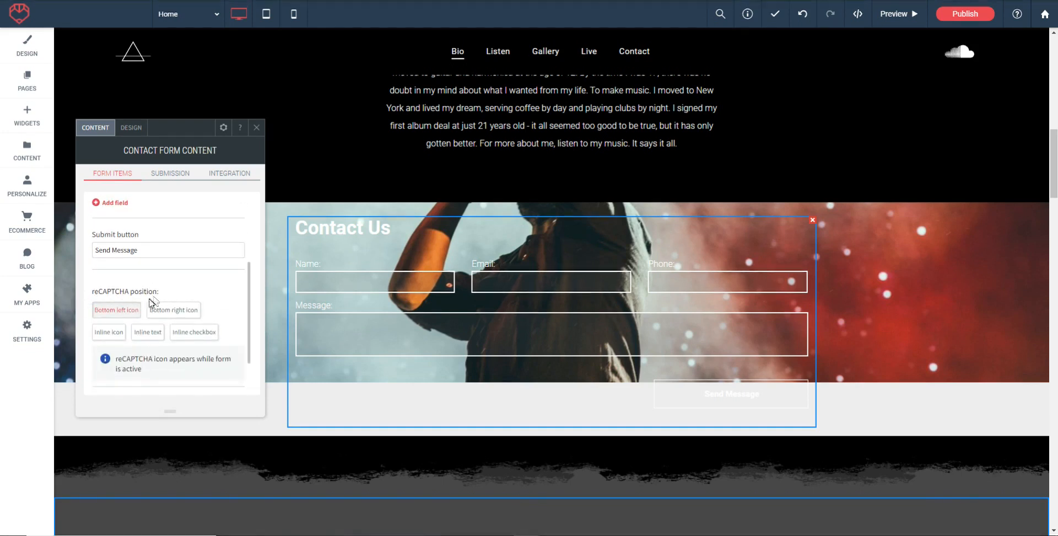
{"action": "scroll", "coordinate": [225, 302], "scroll_direction": "down", "scroll_amount": 2}
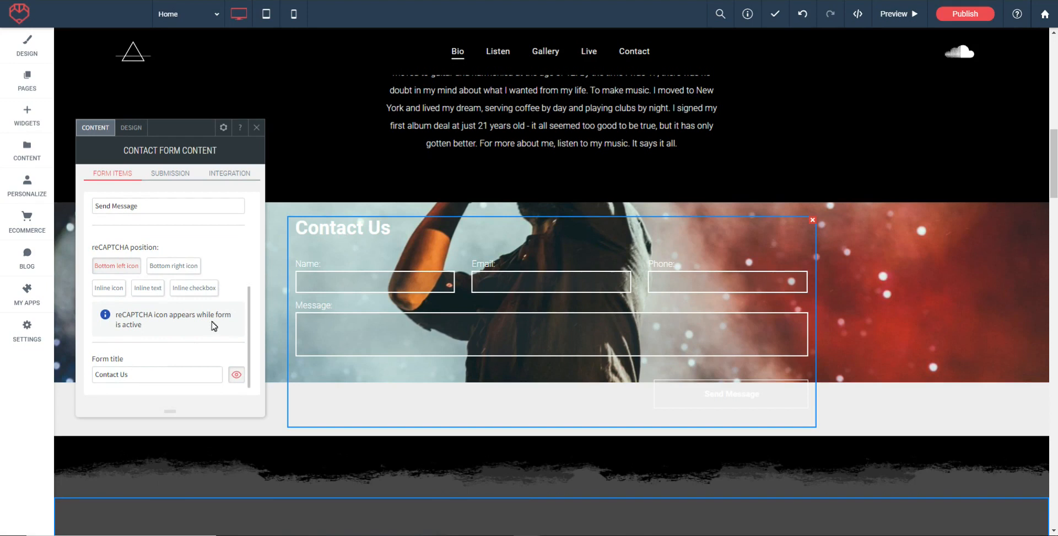
{"action": "scroll", "coordinate": [249, 333], "scroll_direction": "up", "scroll_amount": 6}
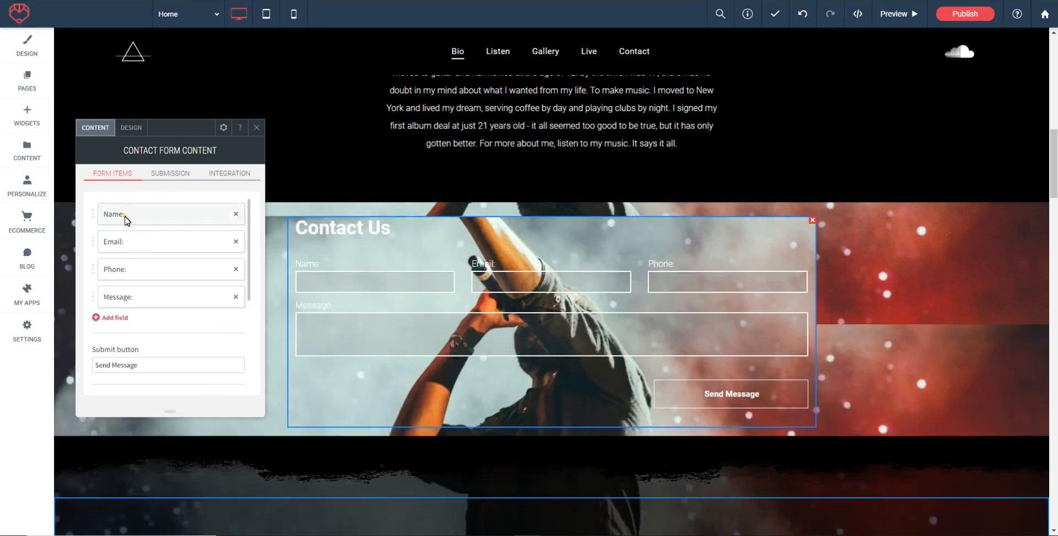
Step: Open the Name field's settings and examine its label visibility option and the available field types
{"action": "left_click", "coordinate": [126, 215]}
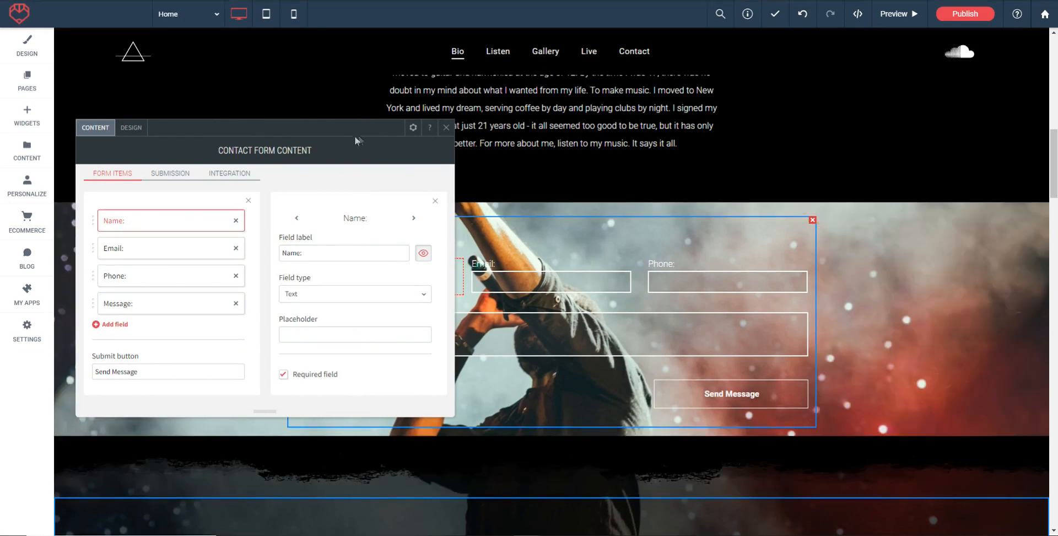
{"action": "scroll", "coordinate": [335, 228], "scroll_direction": "down", "scroll_amount": 1}
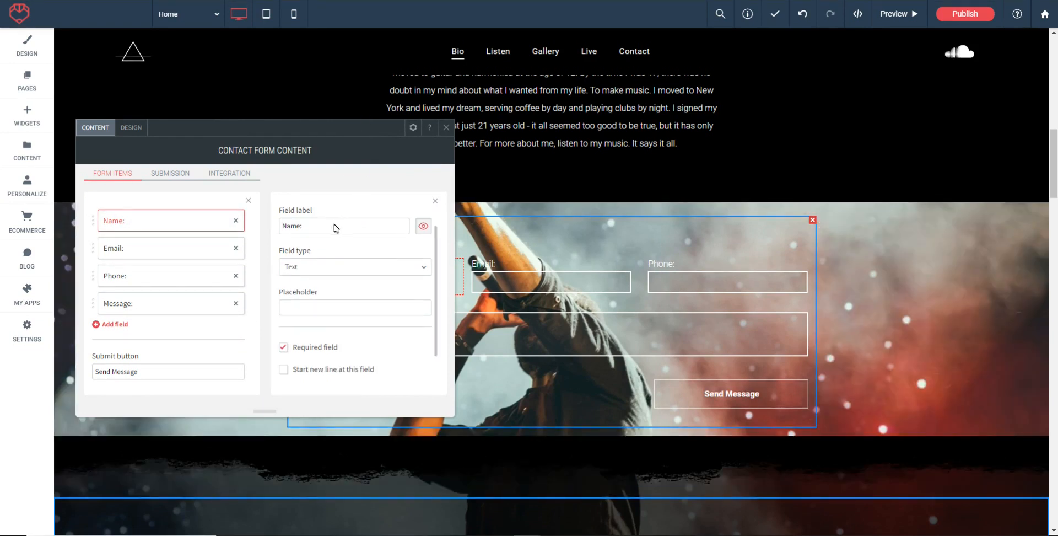
{"action": "left_click", "coordinate": [424, 226]}
{"action": "left_click", "coordinate": [426, 228]}
{"action": "scroll", "coordinate": [327, 248], "scroll_direction": "down", "scroll_amount": 1}
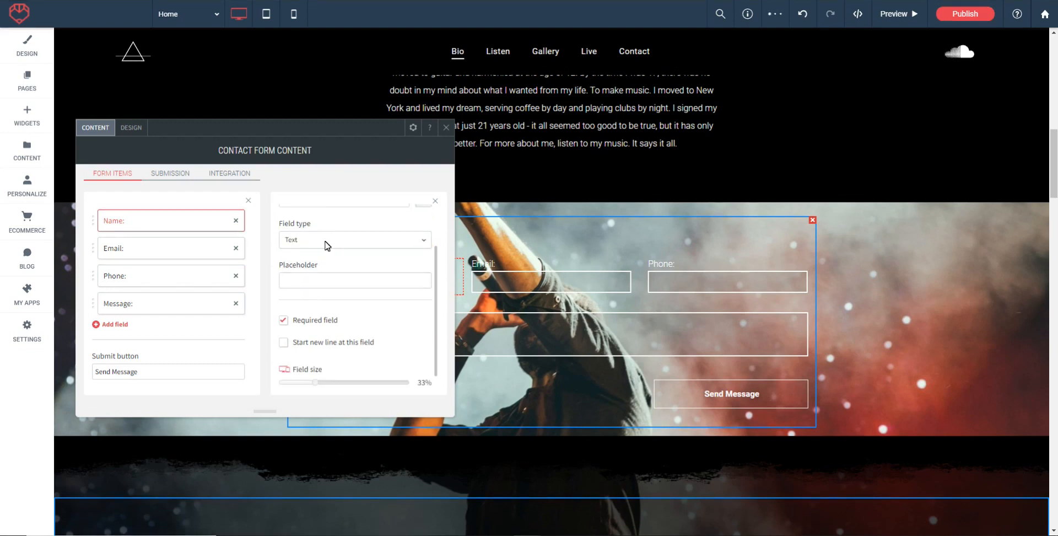
{"action": "left_click", "coordinate": [311, 243]}
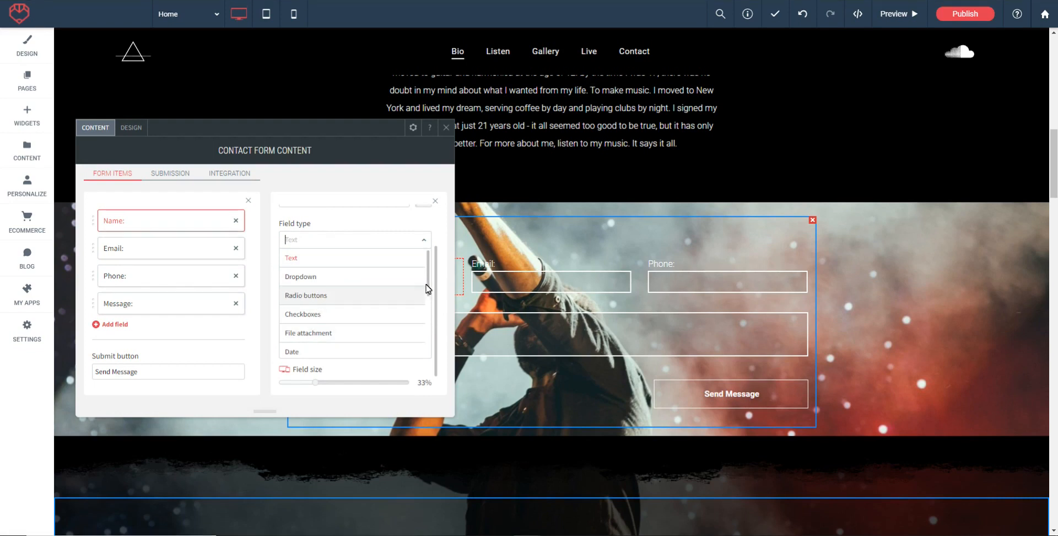
{"action": "left_click_drag", "start_coordinate": [427, 288], "coordinate": [427, 336]}
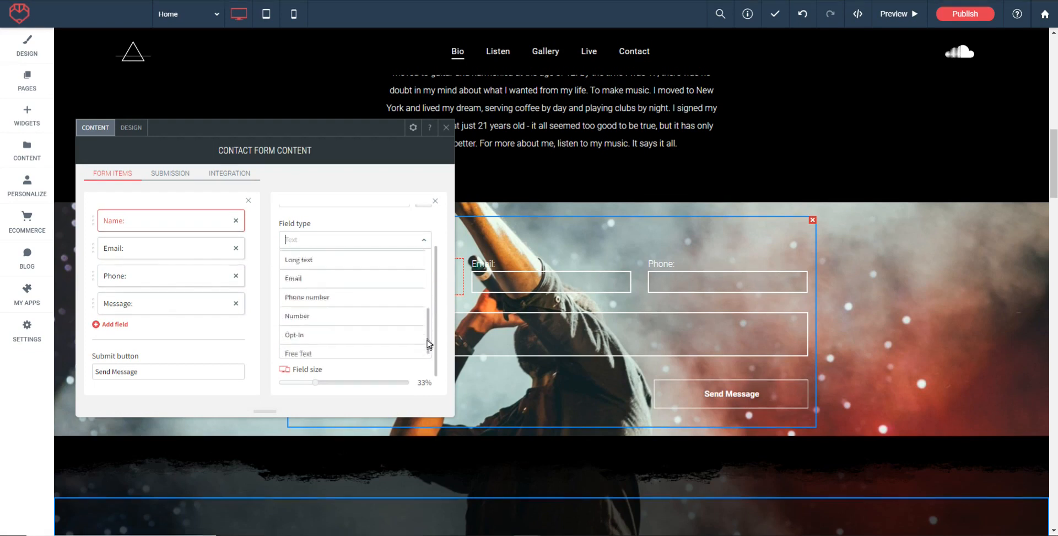
{"action": "left_click", "coordinate": [340, 224]}
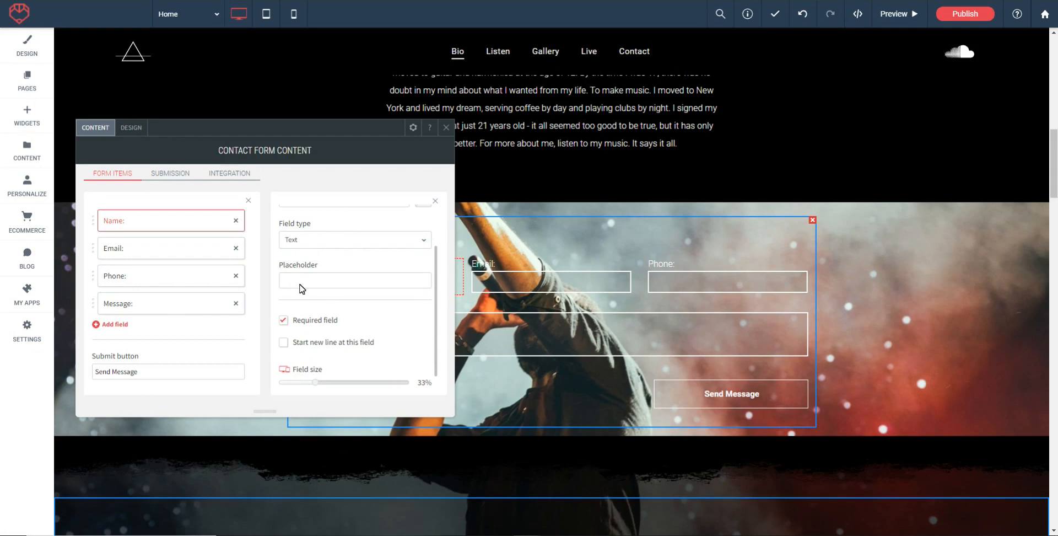
Step: Set the Name field's size to 41% in the contact form
{"action": "scroll", "coordinate": [351, 298], "scroll_direction": "down", "scroll_amount": 1}
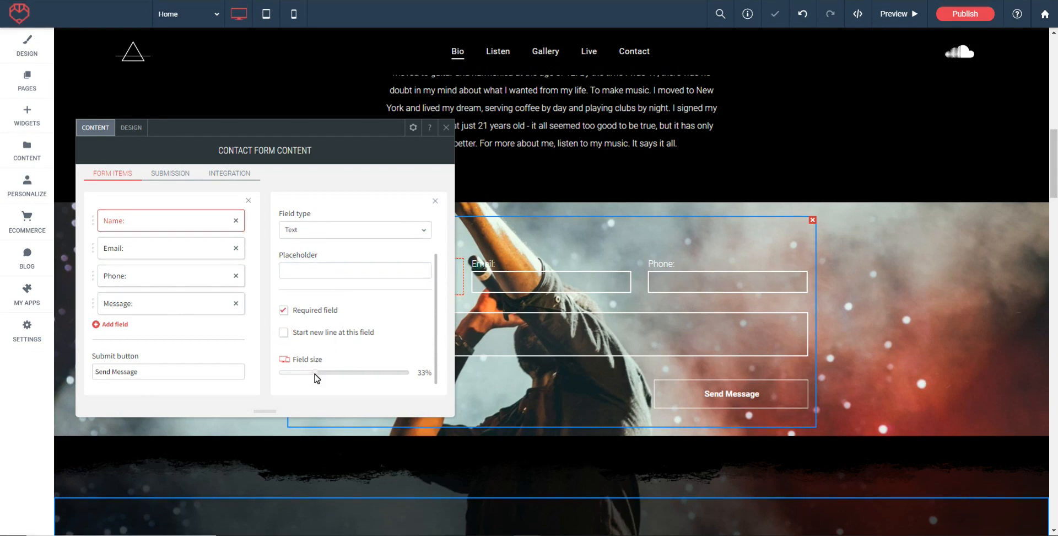
{"action": "mouse_move", "coordinate": [315, 377]}
{"action": "left_mouse_down"}
{"action": "mouse_move", "coordinate": [347, 376]}
{"action": "mouse_move", "coordinate": [335, 375]}
{"action": "left_mouse_up"}
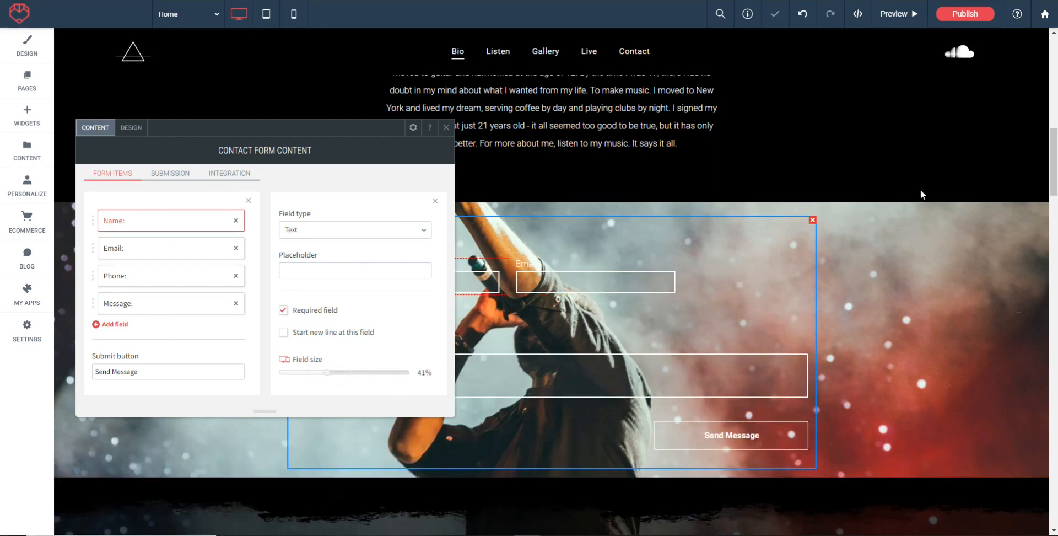
{"action": "scroll", "coordinate": [913, 197], "scroll_direction": "down", "scroll_amount": 3}
{"action": "scroll", "coordinate": [911, 201], "scroll_direction": "up", "scroll_amount": 2}
Step: Give the contact form's Email field the placeholder "Email" and a field size of 50%
{"action": "left_click", "coordinate": [141, 252]}
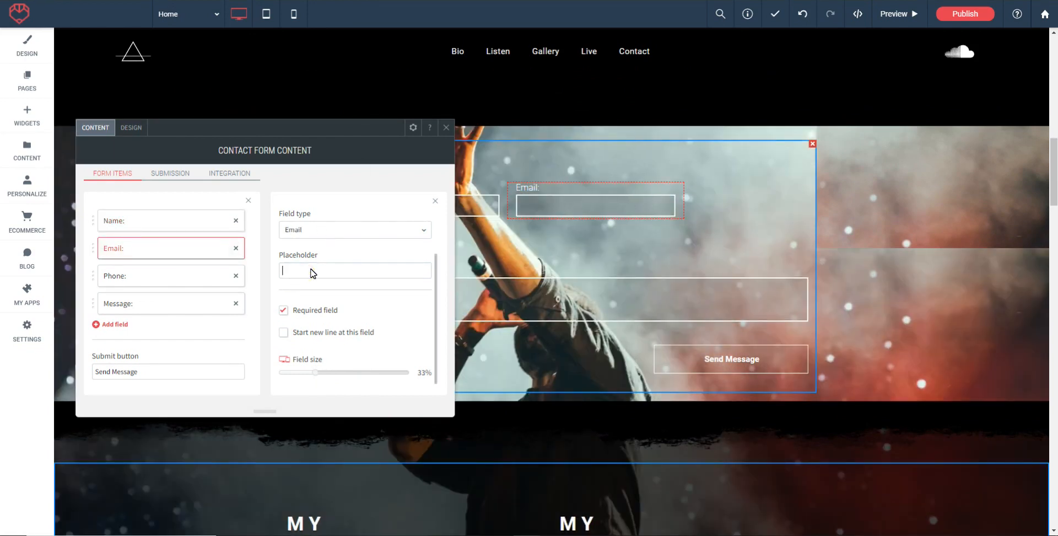
{"action": "type", "text": "Email"}
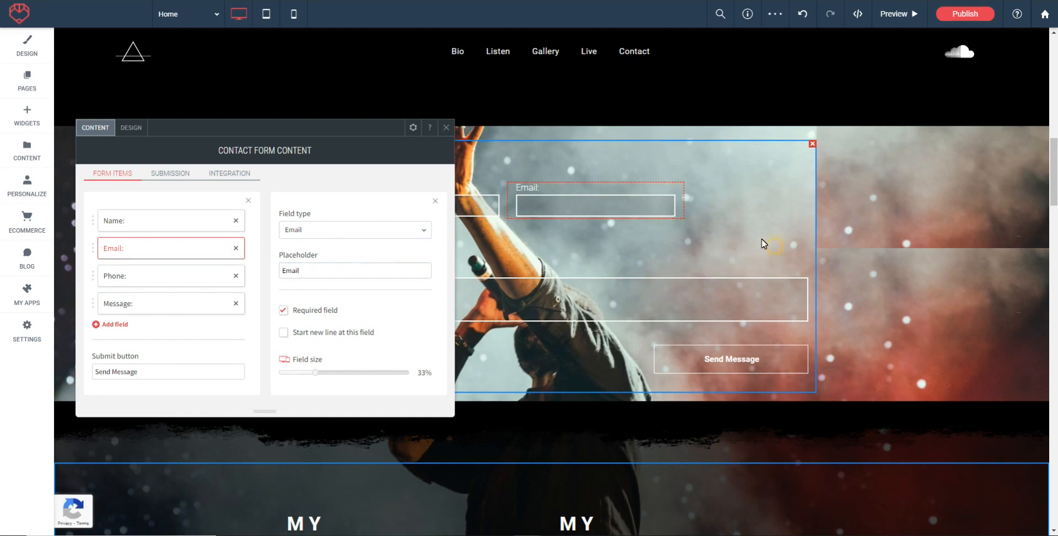
{"action": "left_click_drag", "start_coordinate": [317, 373], "coordinate": [340, 376]}
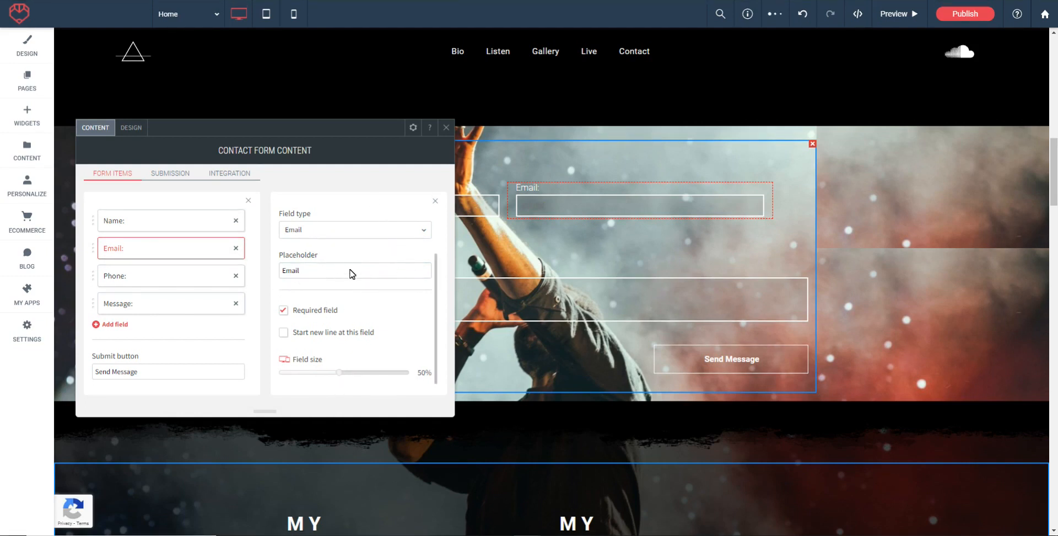
Step: Hide the Email field's label on the contact form and check the field's remaining settings
{"action": "scroll", "coordinate": [390, 260], "scroll_direction": "up", "scroll_amount": 3}
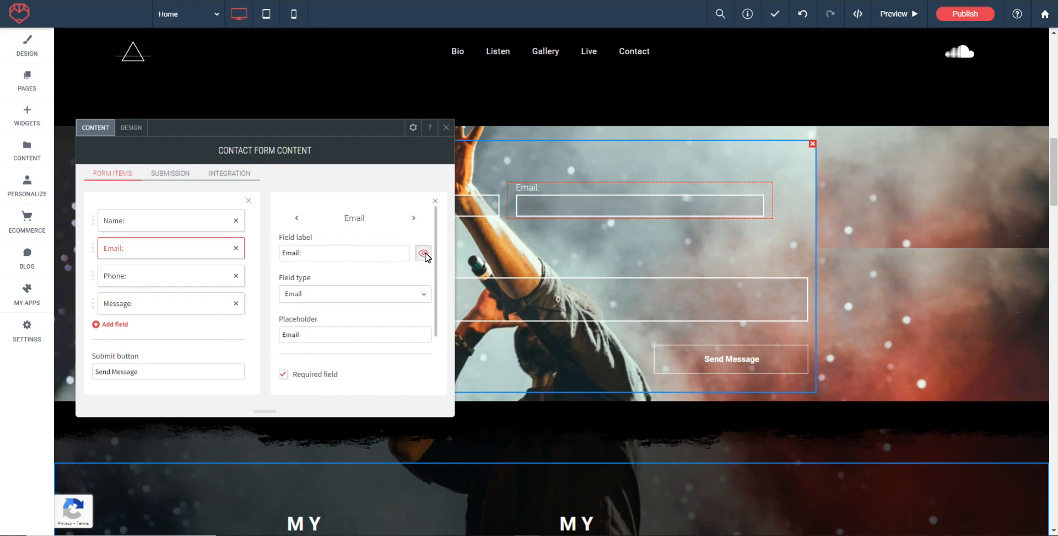
{"action": "left_click", "coordinate": [424, 253]}
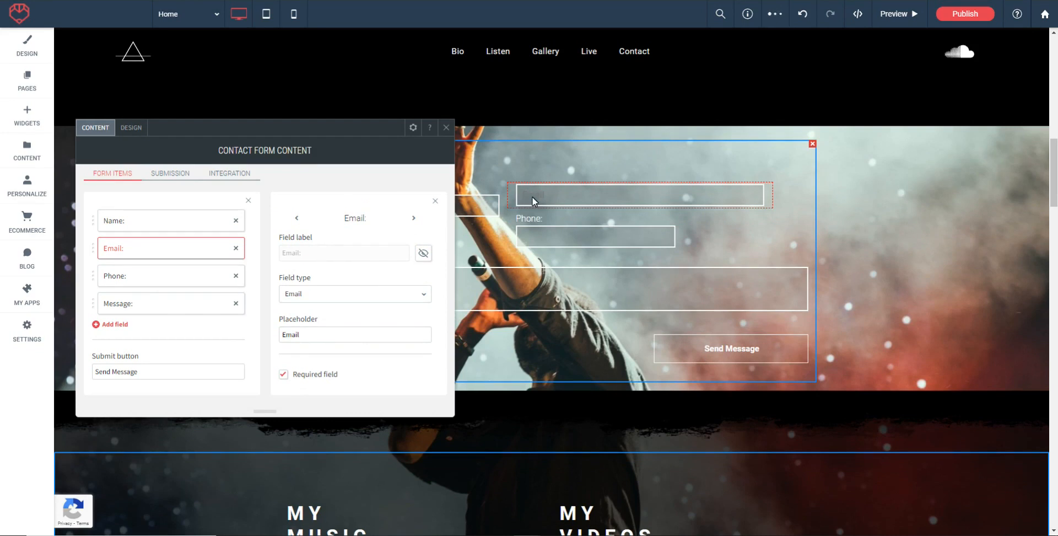
{"action": "scroll", "coordinate": [368, 256], "scroll_direction": "down", "scroll_amount": 3}
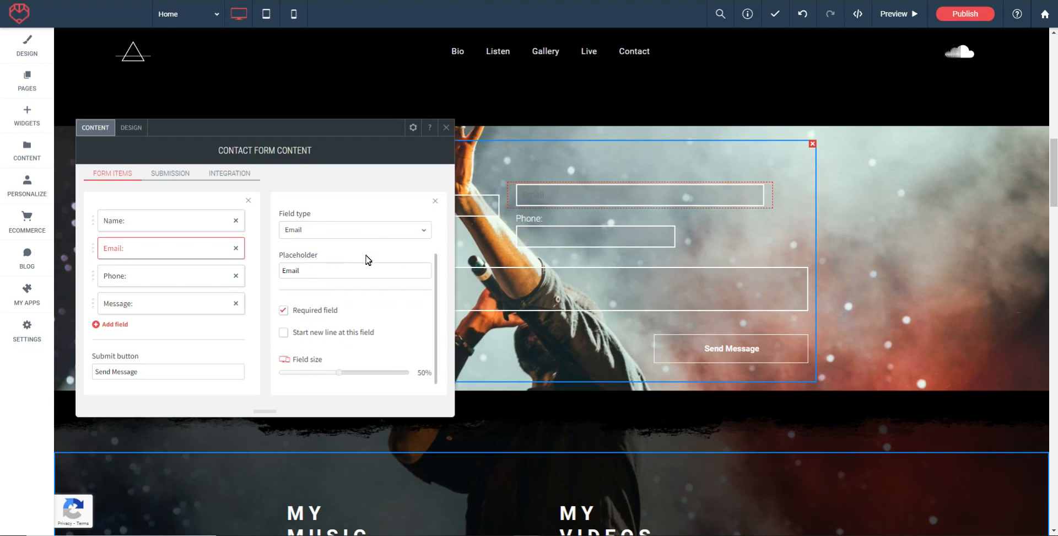
{"action": "scroll", "coordinate": [363, 260], "scroll_direction": "up", "scroll_amount": 2}
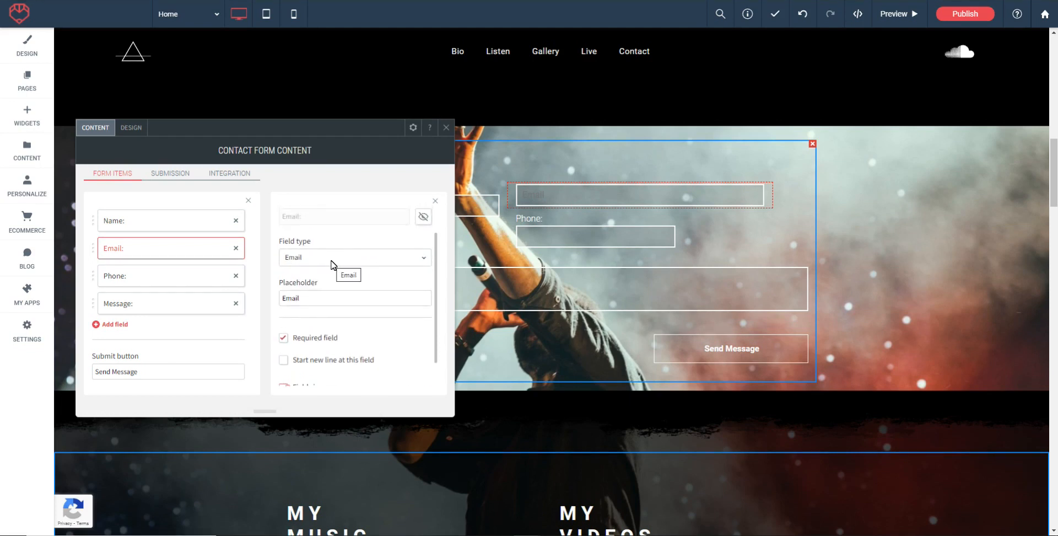
{"action": "scroll", "coordinate": [342, 265], "scroll_direction": "down", "scroll_amount": 2}
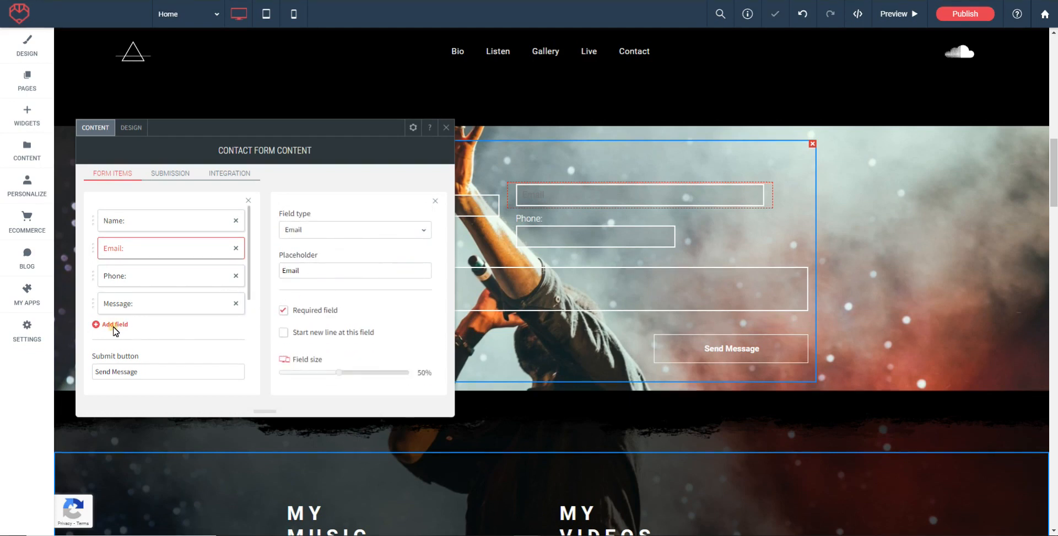
Step: Add a contact form field labelled "Date" with the Date field type and set its field size to 41%
{"action": "left_click", "coordinate": [115, 327]}
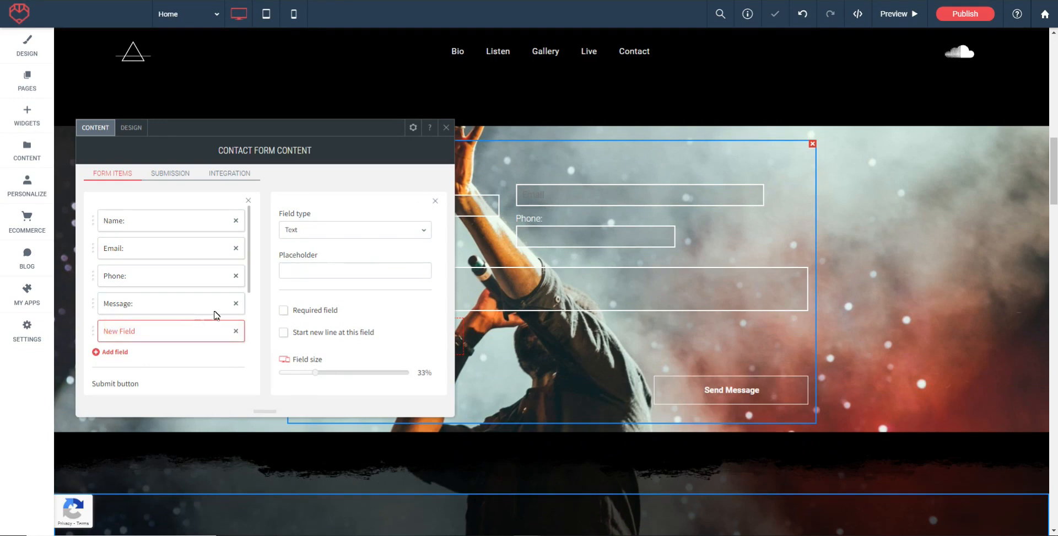
{"action": "left_click", "coordinate": [160, 330]}
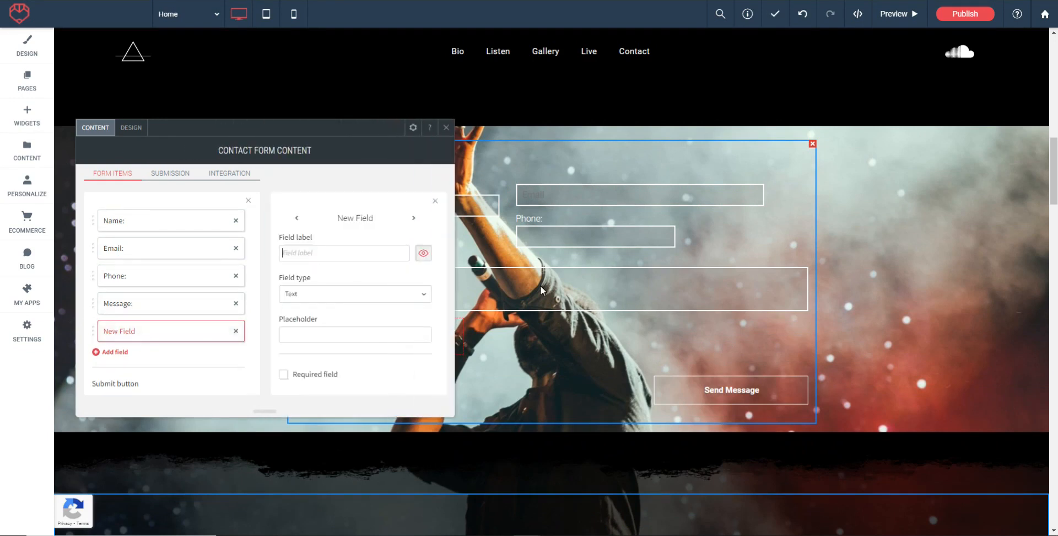
{"action": "type", "text": "Date"}
{"action": "left_click", "coordinate": [331, 294]}
{"action": "scroll", "coordinate": [332, 316], "scroll_direction": "down", "scroll_amount": 3}
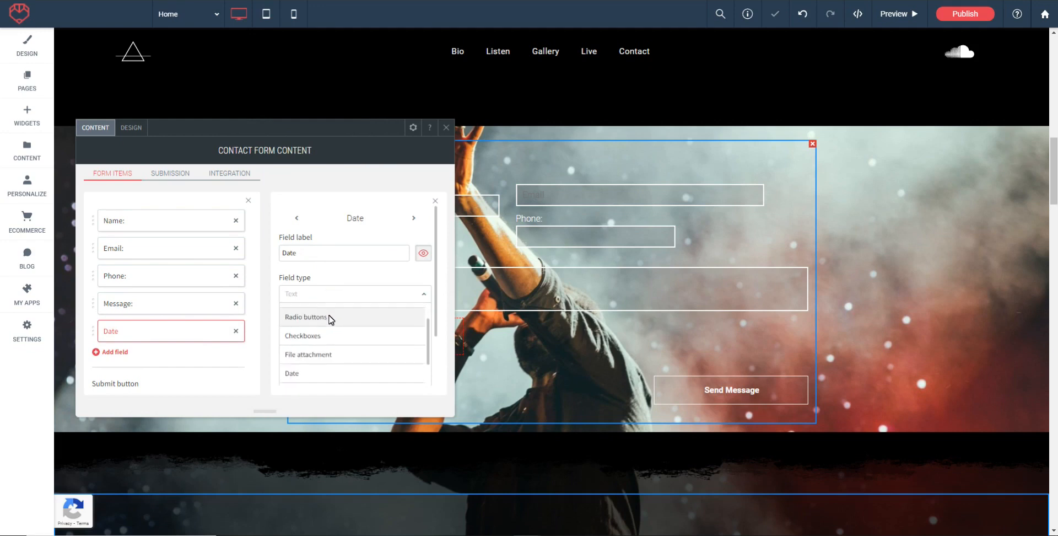
{"action": "left_click", "coordinate": [317, 355]}
{"action": "scroll", "coordinate": [300, 312], "scroll_direction": "down", "scroll_amount": 1}
{"action": "scroll", "coordinate": [285, 319], "scroll_direction": "down", "scroll_amount": 2}
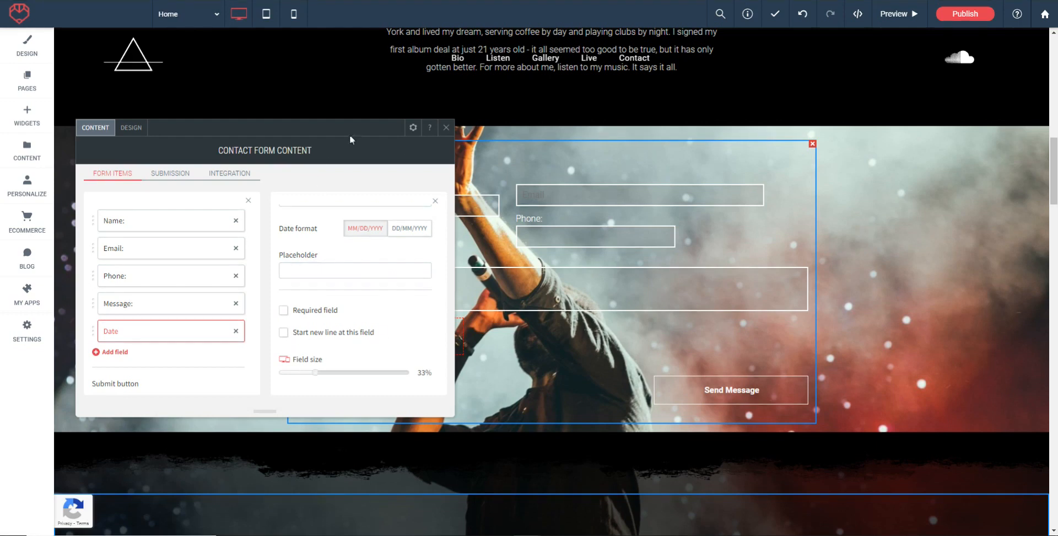
{"action": "left_click_drag", "start_coordinate": [320, 378], "coordinate": [330, 377]}
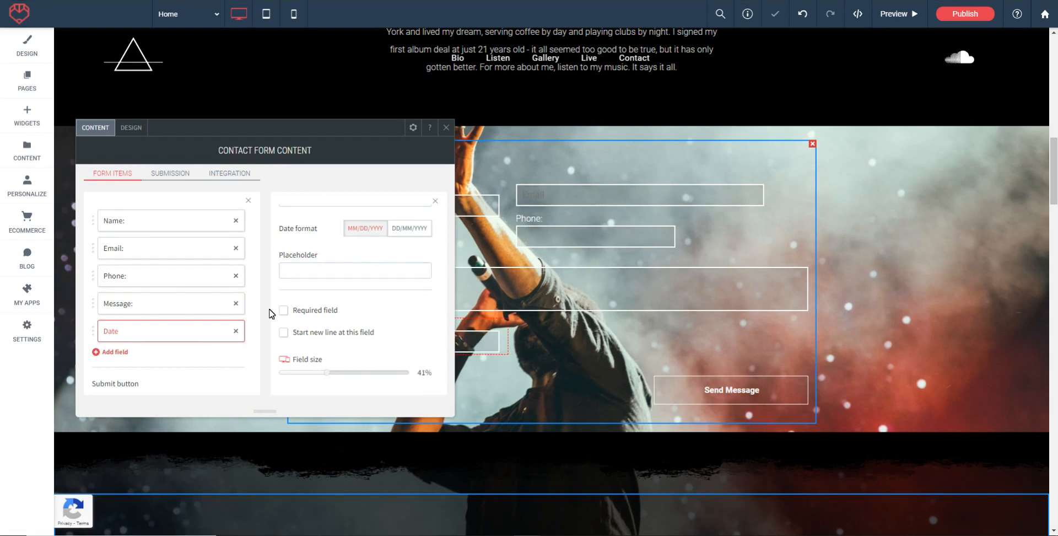
Step: Preview the page with the contact form, and delete the form's Date field back in the editor
{"action": "left_click", "coordinate": [895, 15]}
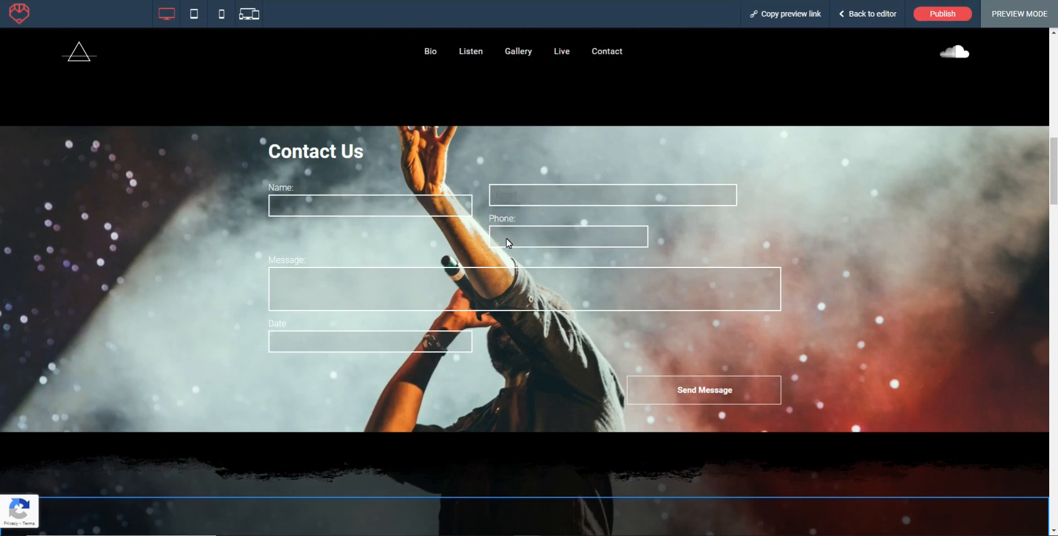
{"action": "left_click", "coordinate": [293, 353]}
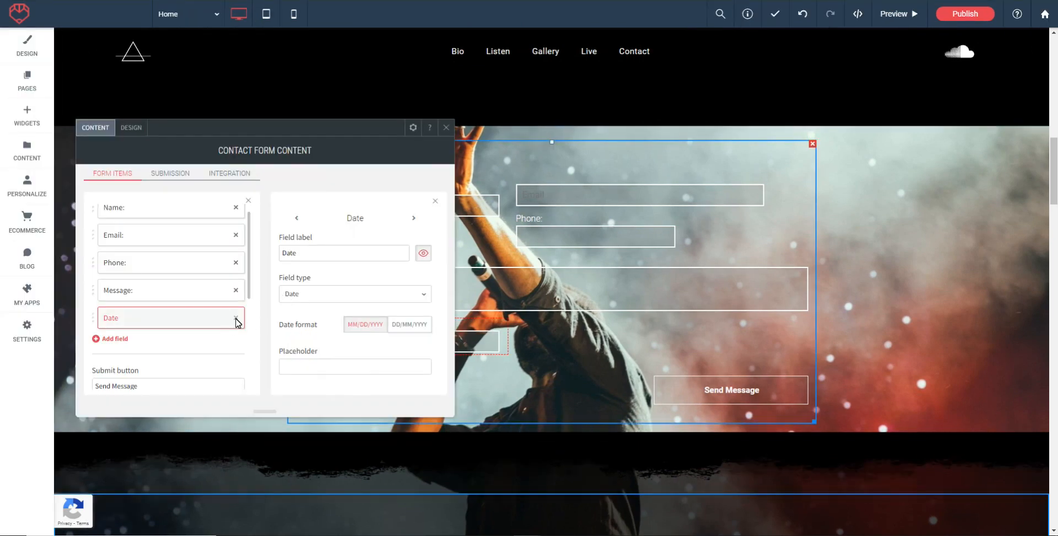
{"action": "left_click", "coordinate": [236, 318]}
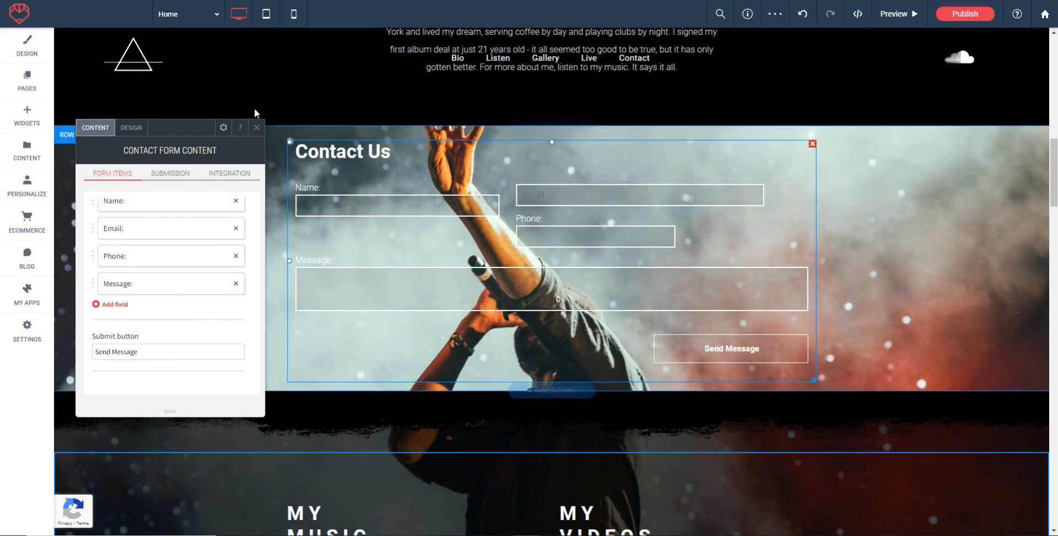
Step: Change the contact form's layout to the one with labels beside stacked fields and the button below
{"action": "left_click", "coordinate": [131, 128]}
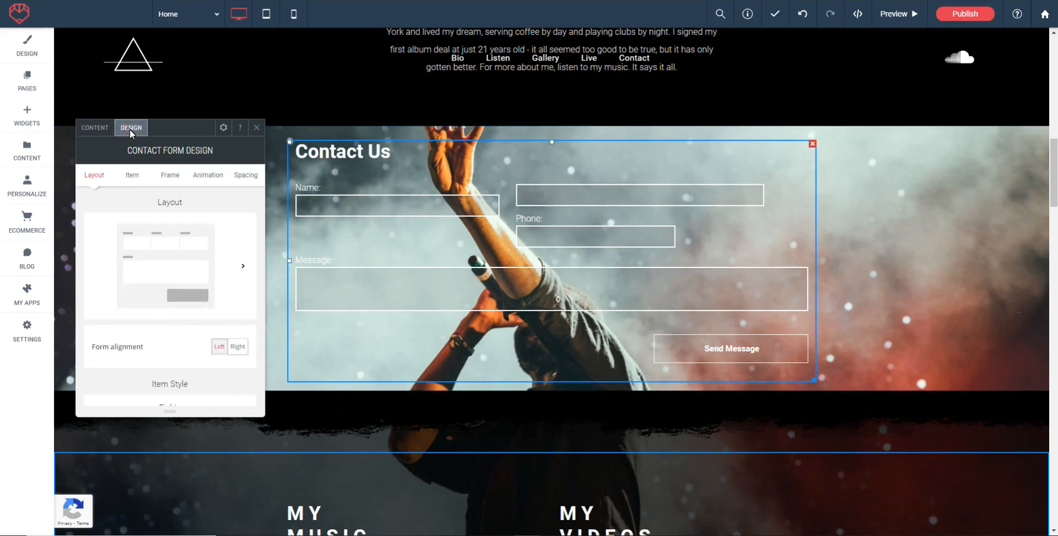
{"action": "left_click", "coordinate": [243, 267]}
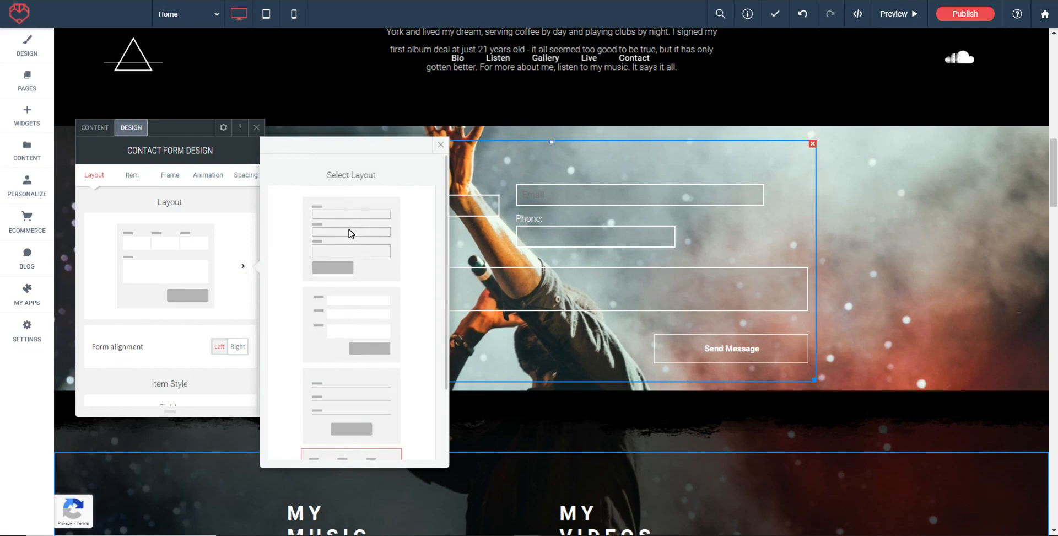
{"action": "scroll", "coordinate": [347, 231], "scroll_direction": "down", "scroll_amount": 5}
{"action": "scroll", "coordinate": [344, 293], "scroll_direction": "up", "scroll_amount": 3}
{"action": "left_click", "coordinate": [358, 326]}
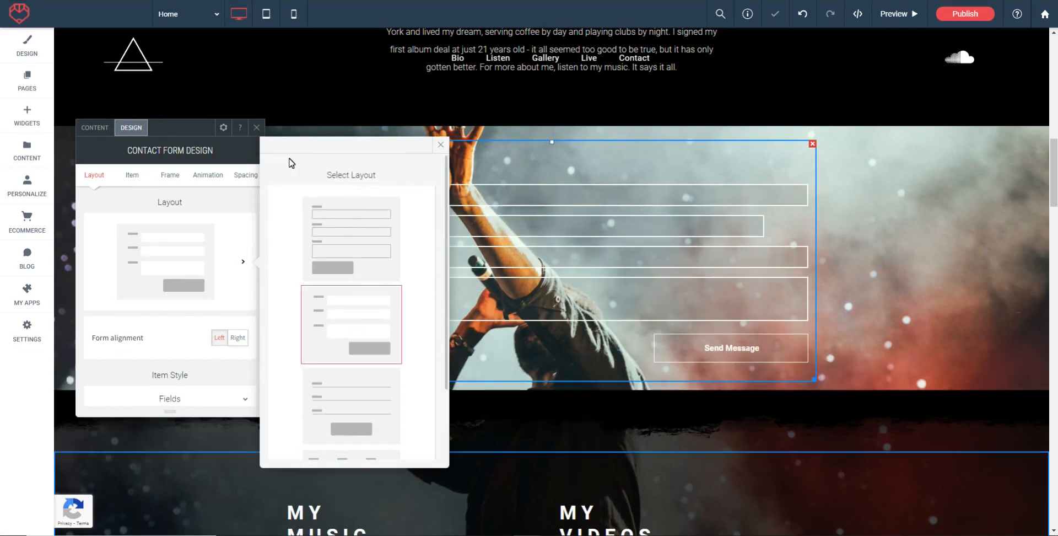
{"action": "left_click", "coordinate": [439, 145]}
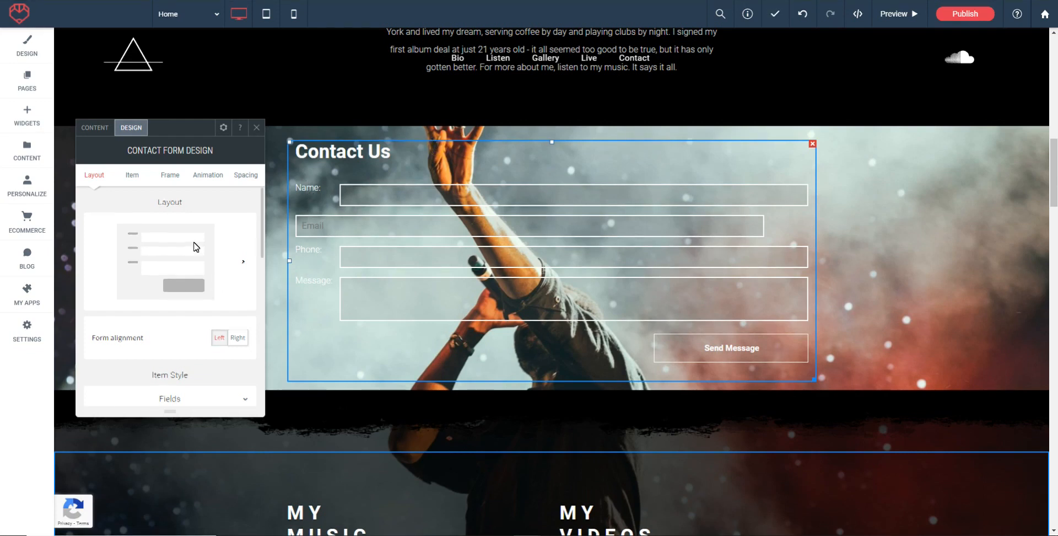
Step: Try right alignment for the contact form and return it to left alignment
{"action": "scroll", "coordinate": [105, 290], "scroll_direction": "down", "scroll_amount": 2}
{"action": "left_click", "coordinate": [238, 272]}
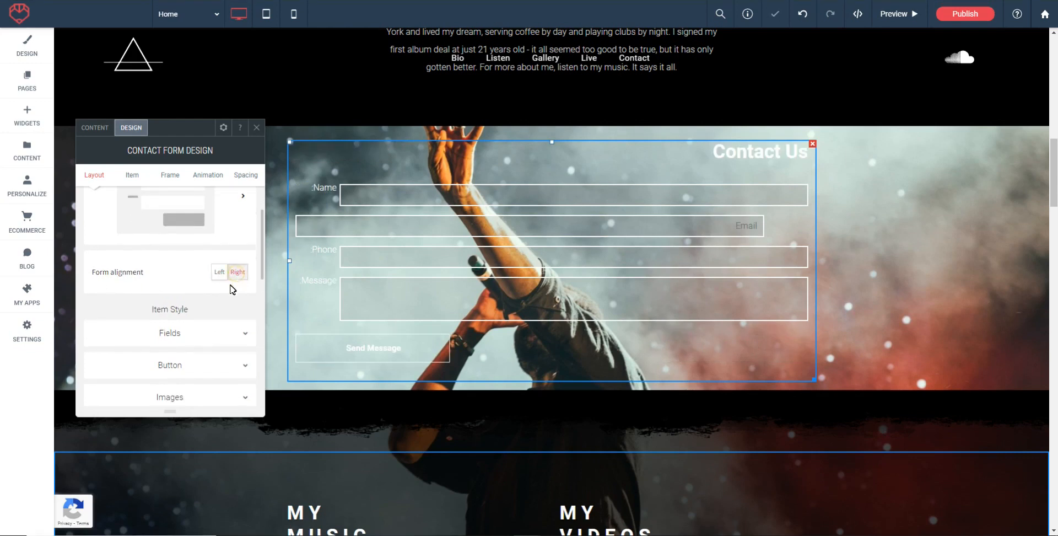
{"action": "left_click", "coordinate": [218, 272]}
Step: Give the contact form's fields a red #ec2d2d background and a 4px border
{"action": "scroll", "coordinate": [192, 269], "scroll_direction": "down", "scroll_amount": 2}
{"action": "left_click", "coordinate": [173, 270]}
{"action": "scroll", "coordinate": [167, 271], "scroll_direction": "down", "scroll_amount": 1}
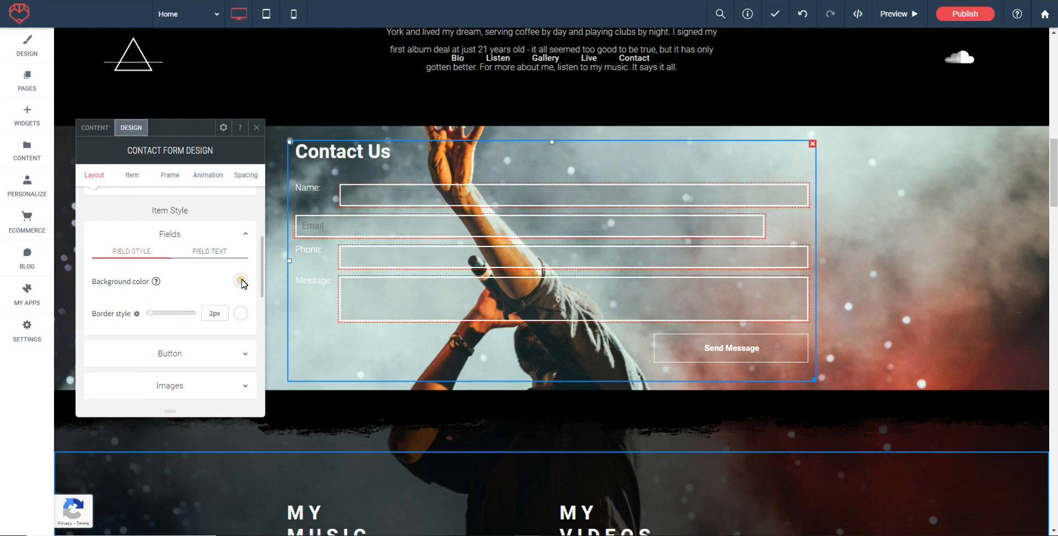
{"action": "left_click", "coordinate": [240, 280]}
{"action": "left_click", "coordinate": [345, 254]}
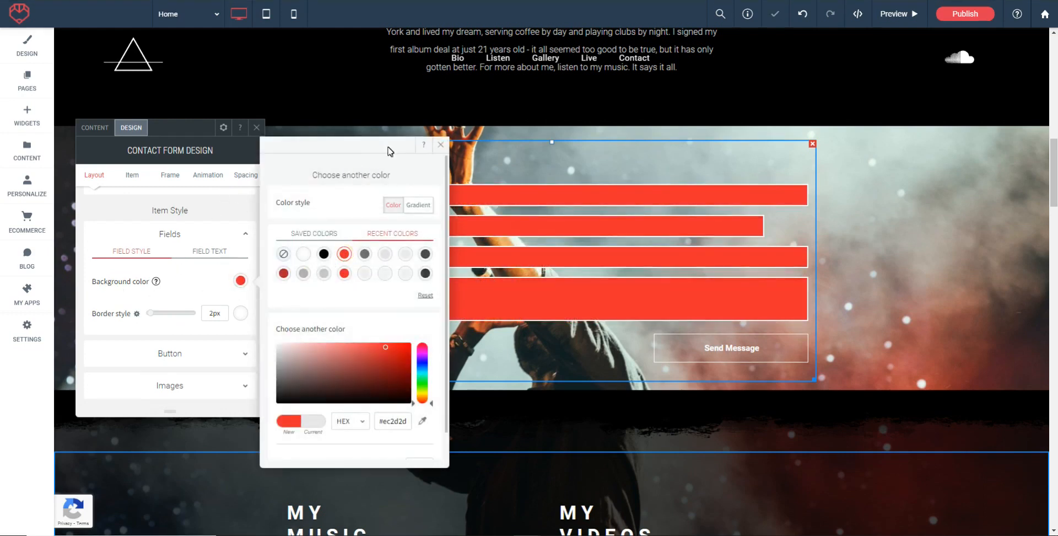
{"action": "left_click", "coordinate": [440, 145]}
{"action": "left_click_drag", "start_coordinate": [151, 312], "coordinate": [158, 314]}
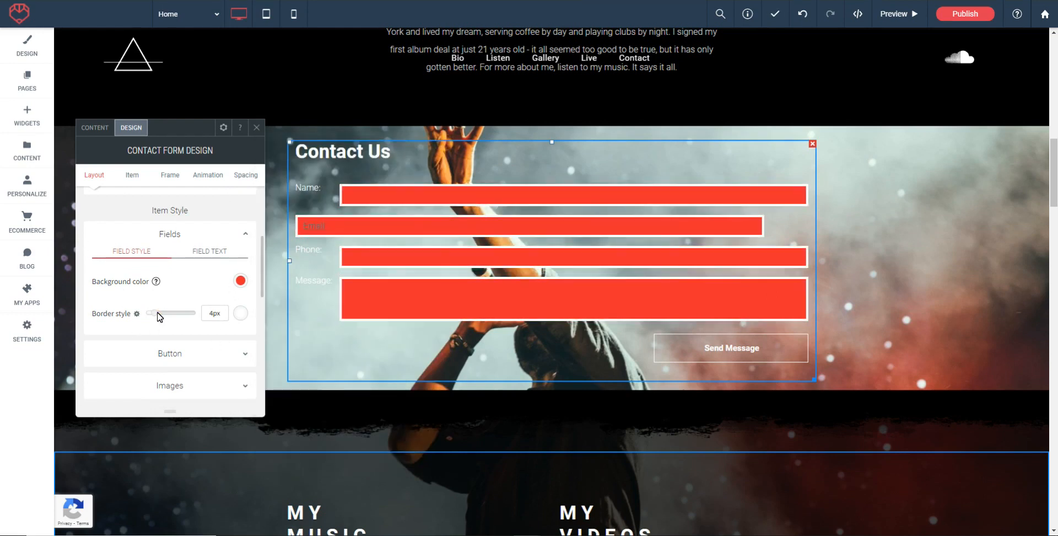
Step: Make the text of the contact form's field labels bold
{"action": "left_click", "coordinate": [211, 253]}
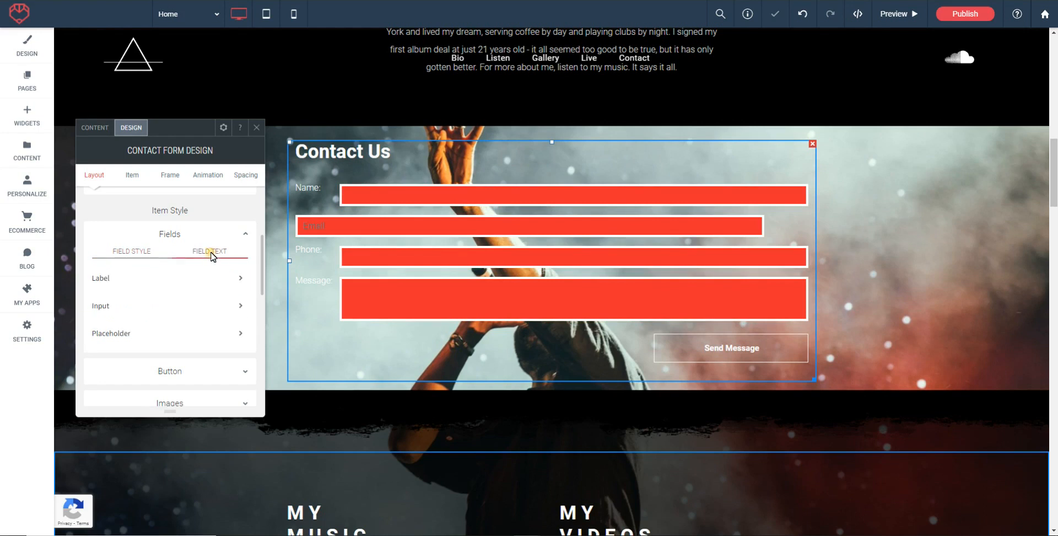
{"action": "left_click", "coordinate": [108, 279]}
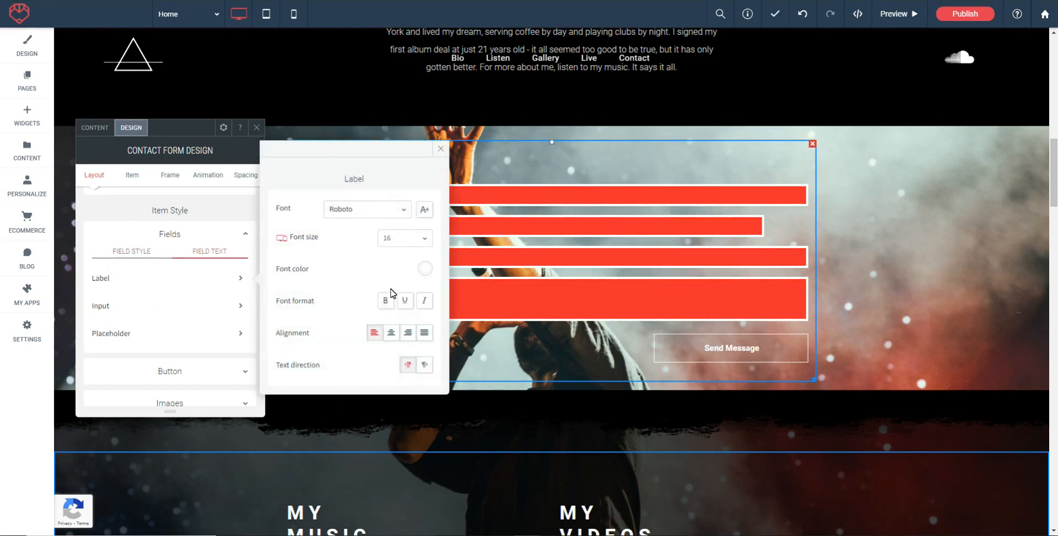
{"action": "left_click", "coordinate": [441, 148]}
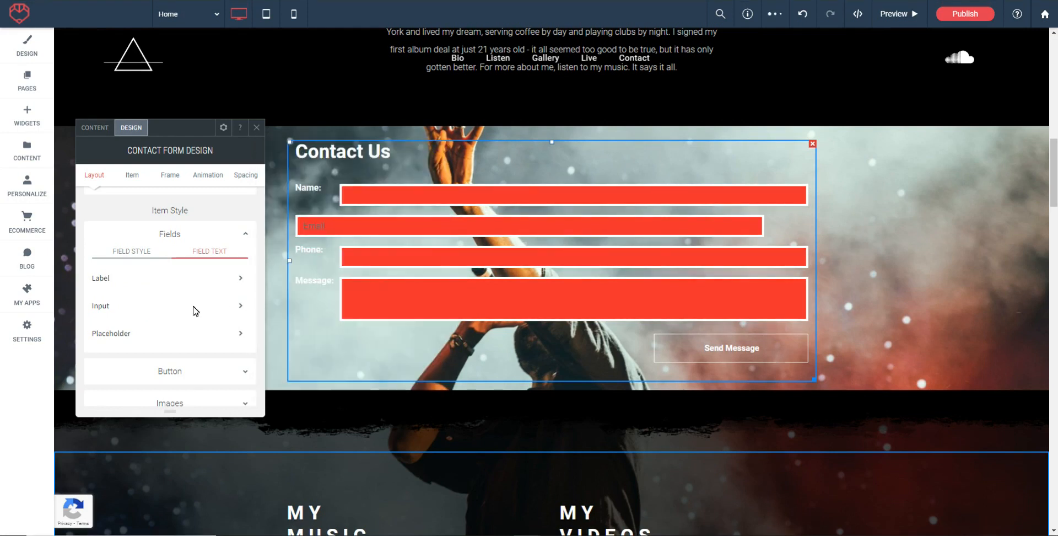
Step: Check the input text settings and set the font color of the fields' placeholder text to white (#ffffff)
{"action": "left_click", "coordinate": [105, 308]}
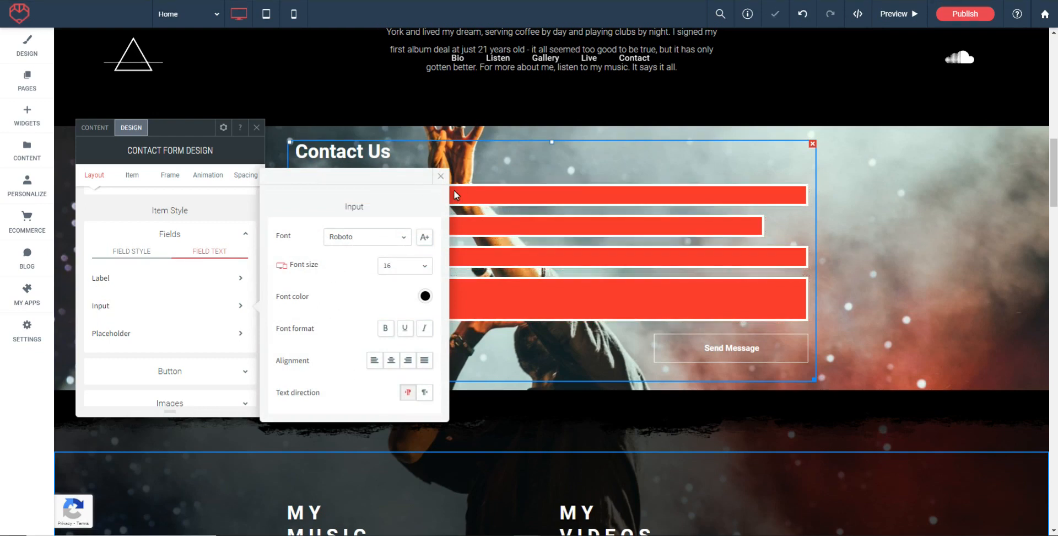
{"action": "left_click", "coordinate": [441, 176]}
{"action": "left_click", "coordinate": [116, 335]}
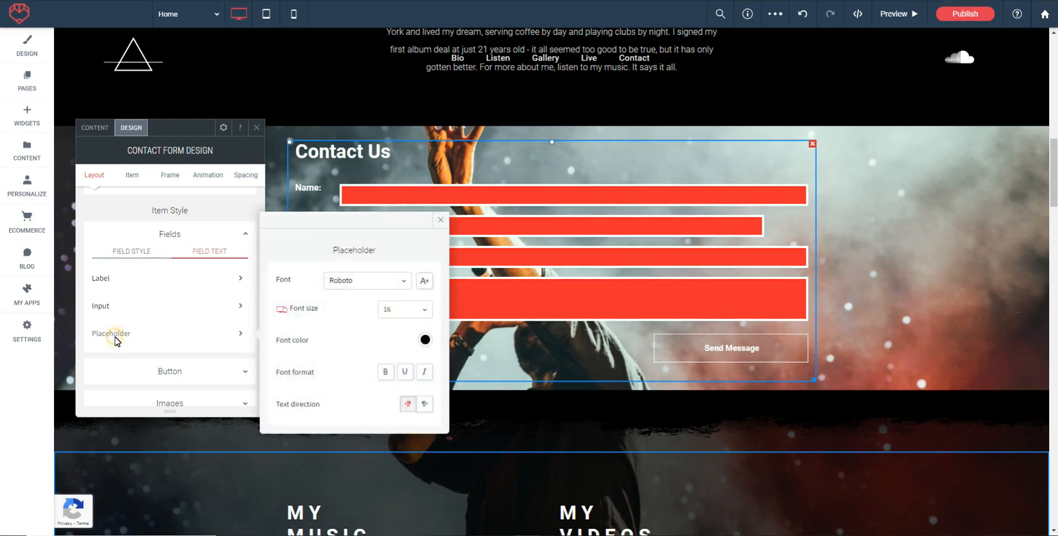
{"action": "left_click", "coordinate": [426, 340]}
{"action": "left_click", "coordinate": [488, 253]}
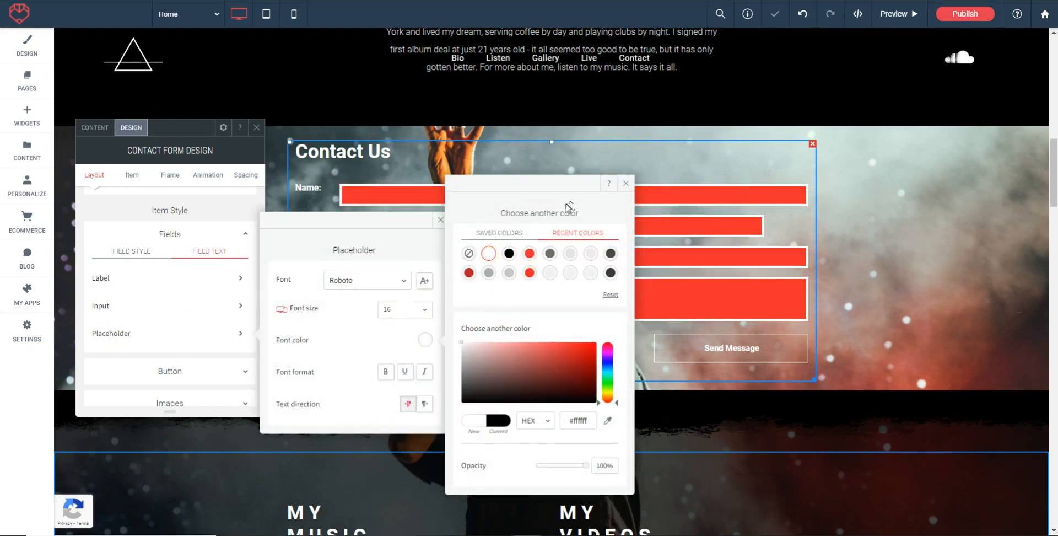
{"action": "left_click", "coordinate": [626, 183]}
{"action": "left_click", "coordinate": [441, 220]}
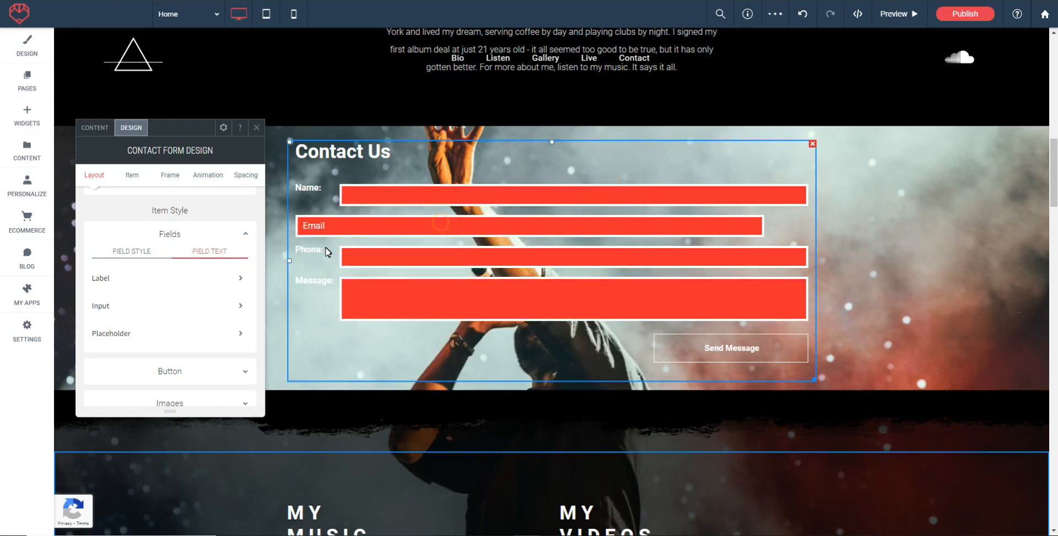
Step: Enlarge the Send Message button proportionally to 410px wide and 76px high
{"action": "scroll", "coordinate": [165, 317], "scroll_direction": "down", "scroll_amount": 3}
{"action": "left_click", "coordinate": [174, 307]}
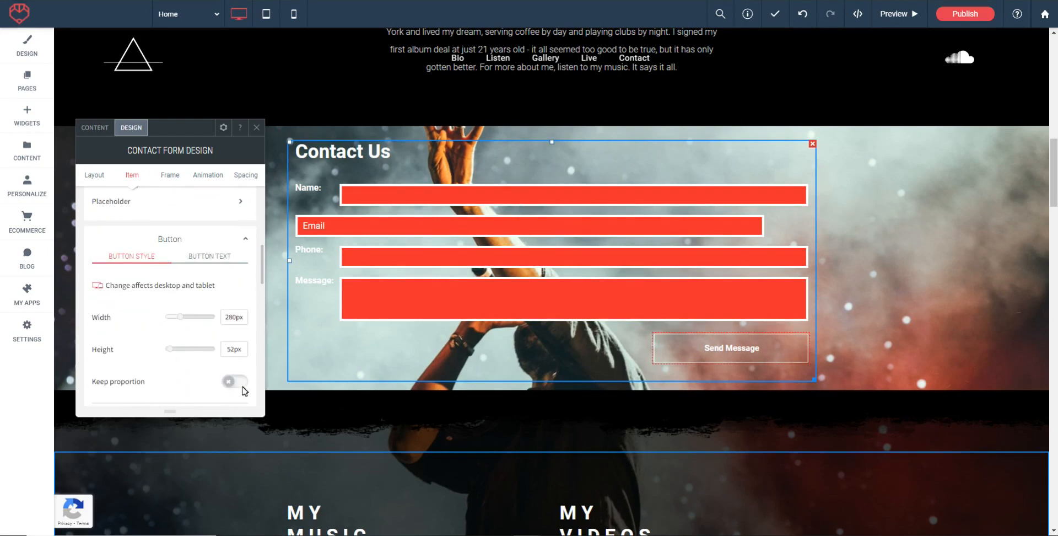
{"action": "left_click", "coordinate": [242, 384]}
{"action": "left_click_drag", "start_coordinate": [180, 349], "coordinate": [187, 348]}
{"action": "scroll", "coordinate": [168, 320], "scroll_direction": "down", "scroll_amount": 1}
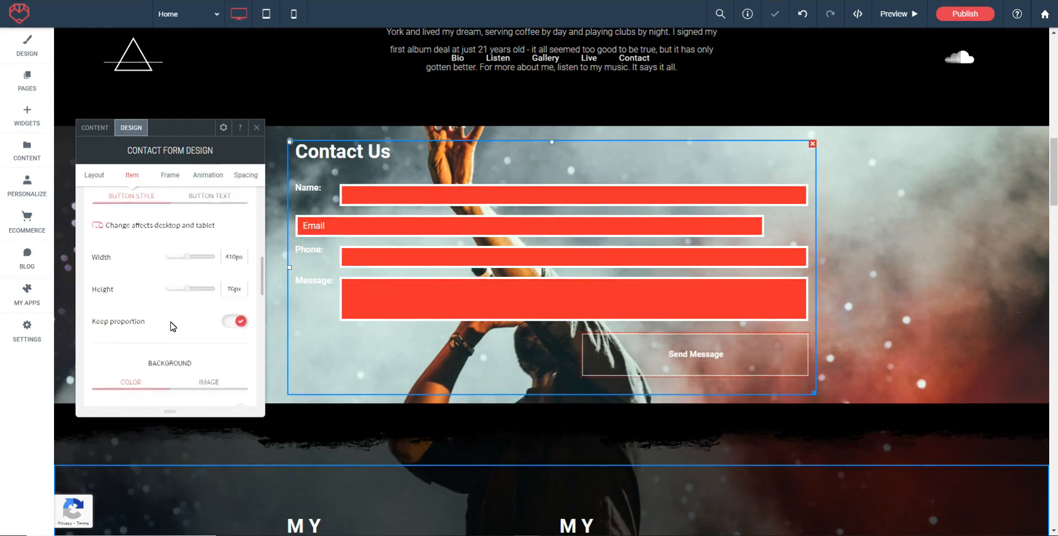
Step: Review the Send Message button's text settings, including its font, alignment and hover font options
{"action": "scroll", "coordinate": [171, 308], "scroll_direction": "up", "scroll_amount": 1}
{"action": "left_click", "coordinate": [206, 224]}
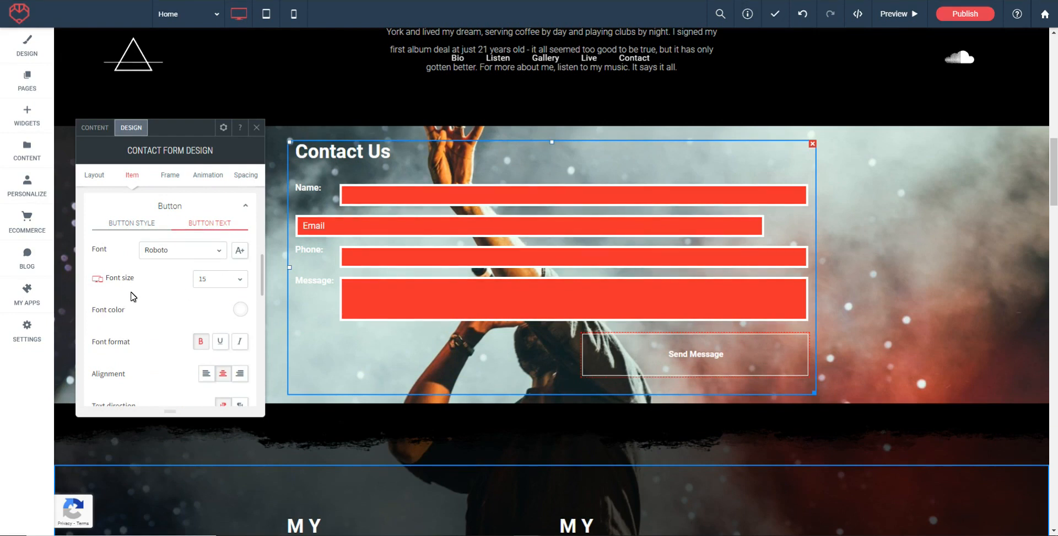
{"action": "scroll", "coordinate": [163, 333], "scroll_direction": "down", "scroll_amount": 5}
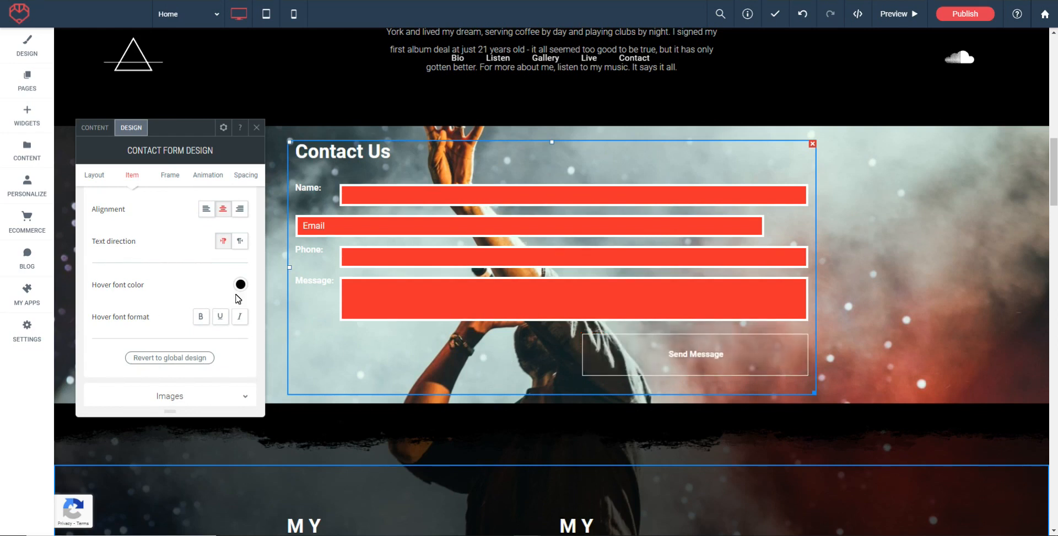
{"action": "scroll", "coordinate": [182, 309], "scroll_direction": "up", "scroll_amount": 6}
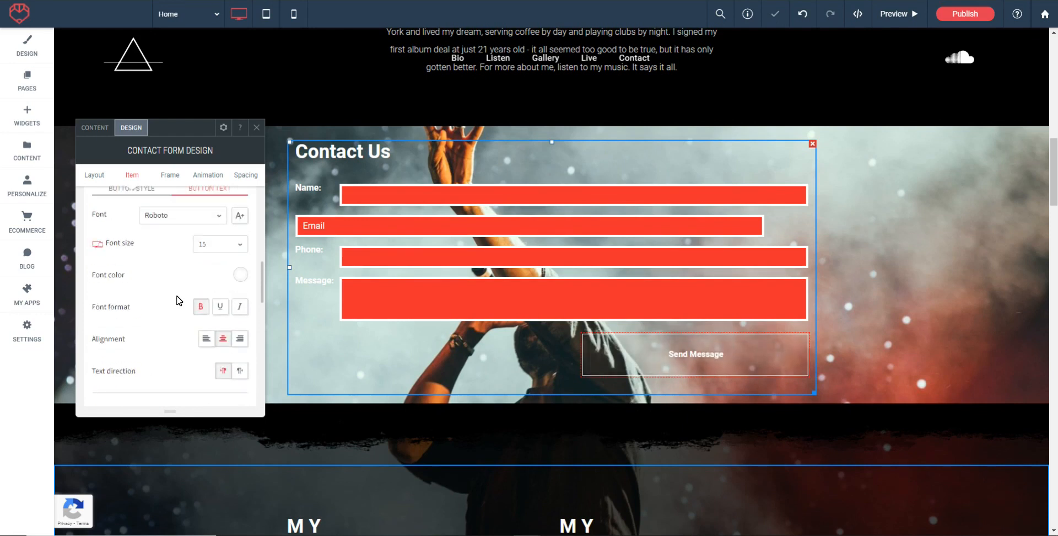
Step: Set the Send Message button's background color to red #ec2d2d and check its hover appearance
{"action": "left_click", "coordinate": [128, 298]}
{"action": "scroll", "coordinate": [204, 300], "scroll_direction": "down", "scroll_amount": 5}
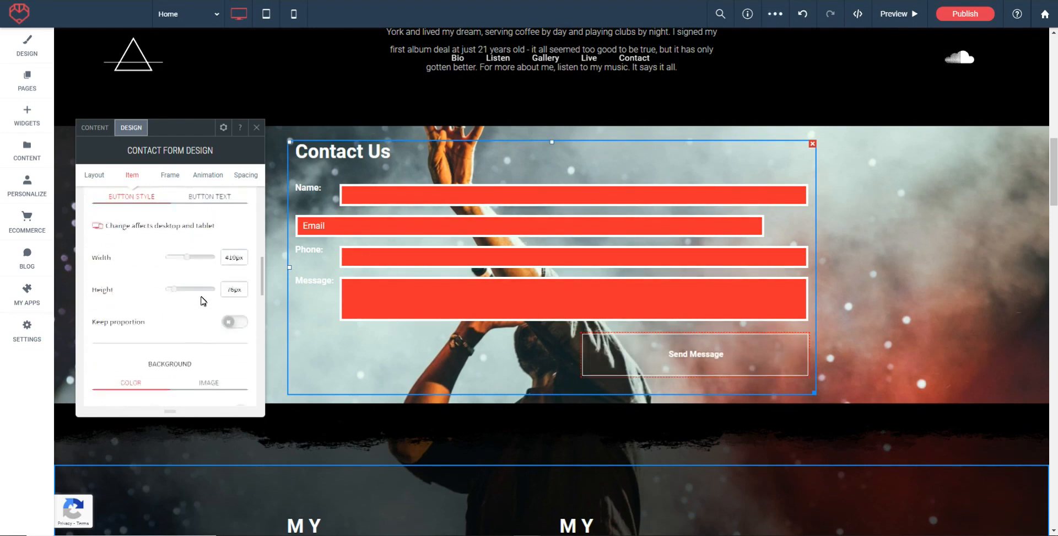
{"action": "scroll", "coordinate": [209, 299], "scroll_direction": "down", "scroll_amount": 2}
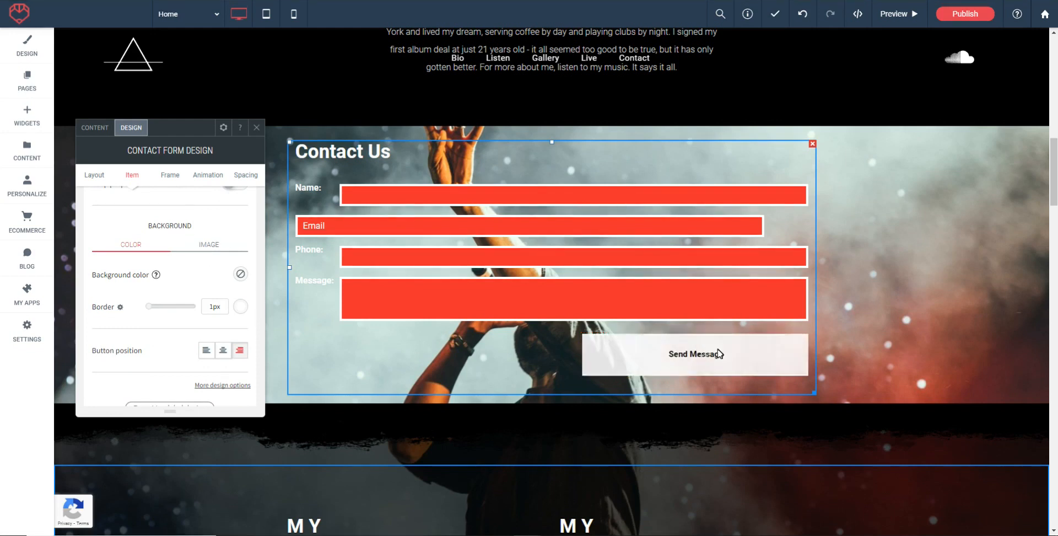
{"action": "left_click", "coordinate": [241, 274]}
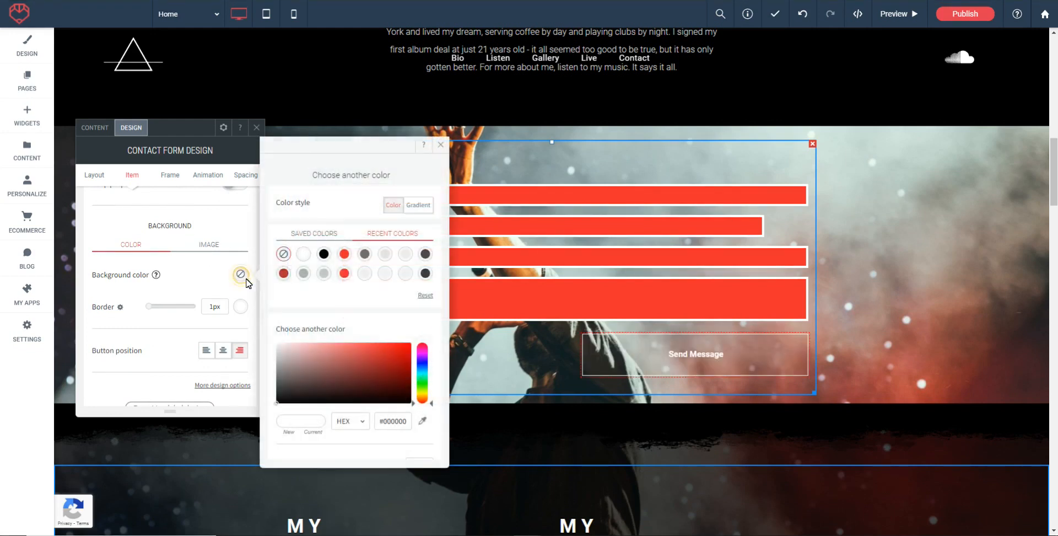
{"action": "left_click", "coordinate": [345, 253]}
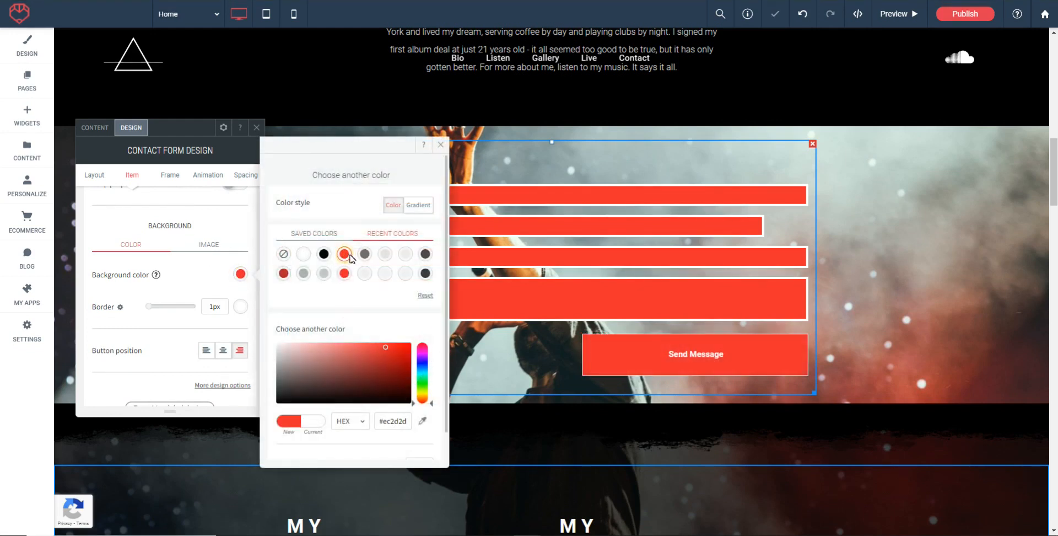
{"action": "left_click", "coordinate": [440, 144]}
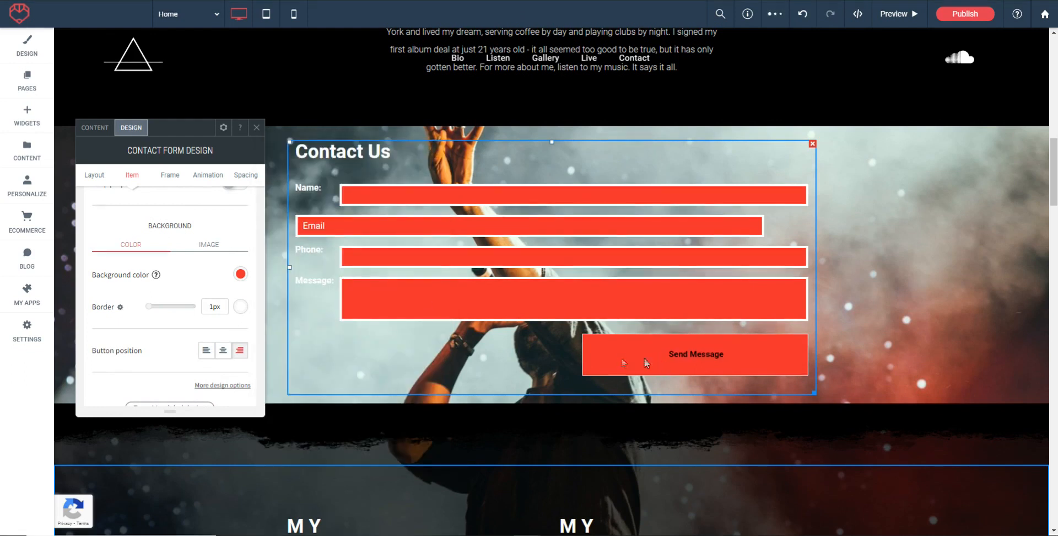
Step: Try the left and center positions for the Send Message button and return it to the right
{"action": "scroll", "coordinate": [186, 292], "scroll_direction": "down", "scroll_amount": 1}
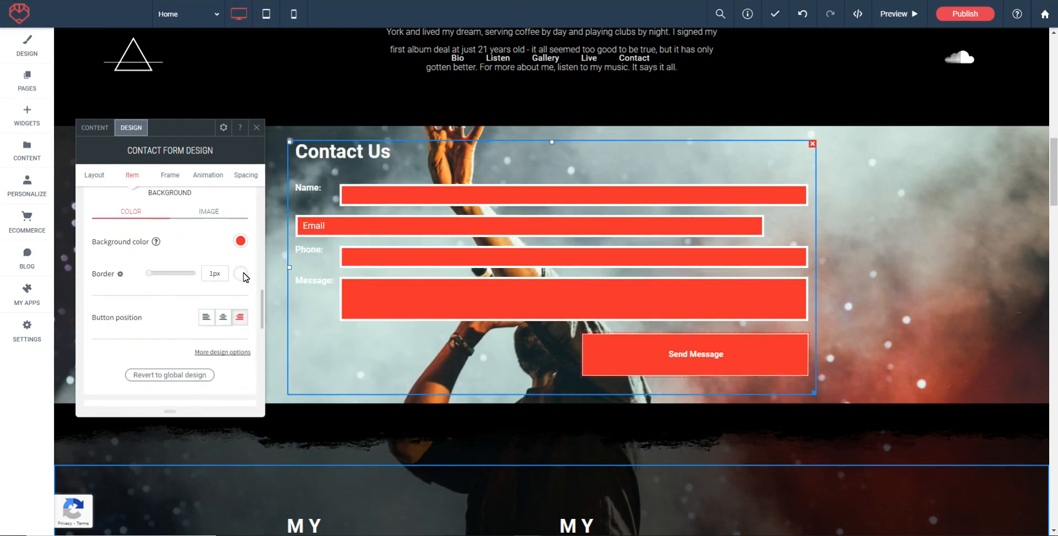
{"action": "left_click", "coordinate": [206, 316]}
{"action": "left_click", "coordinate": [222, 317]}
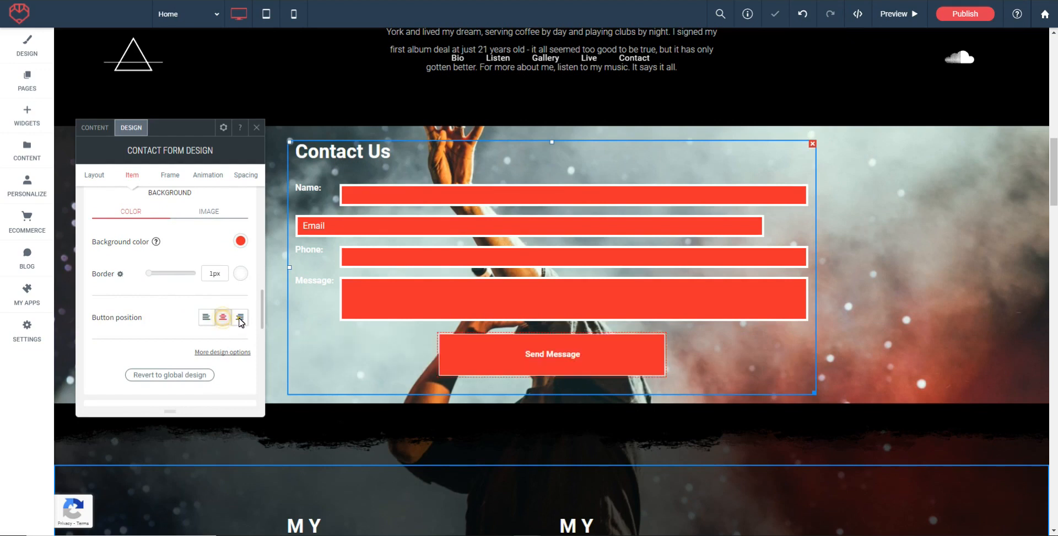
{"action": "left_click", "coordinate": [240, 317]}
Step: Show the button's additional design options and set its hover background color to gray #6f6f6f
{"action": "scroll", "coordinate": [209, 314], "scroll_direction": "down", "scroll_amount": 2}
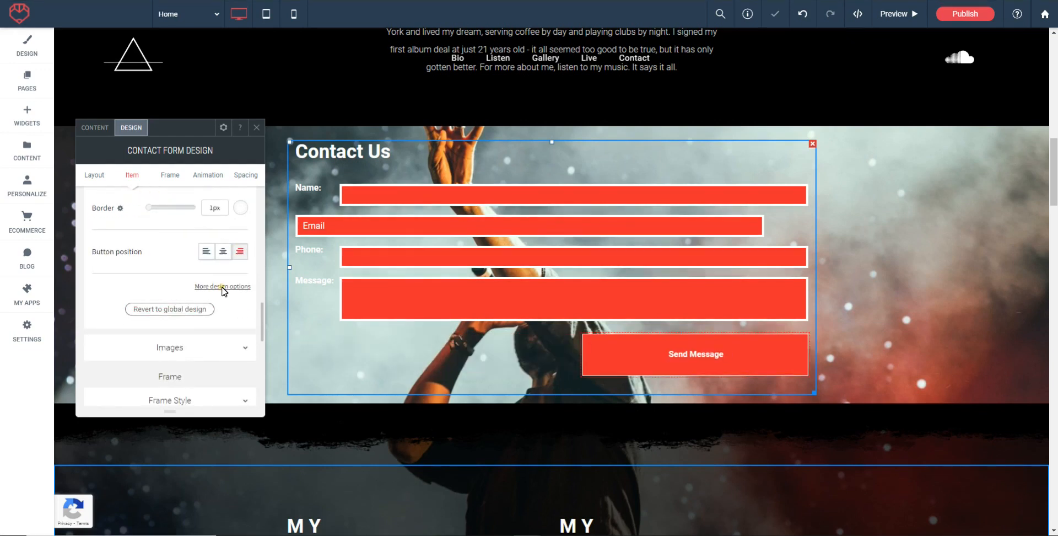
{"action": "left_click", "coordinate": [222, 287]}
{"action": "scroll", "coordinate": [208, 300], "scroll_direction": "up", "scroll_amount": 1}
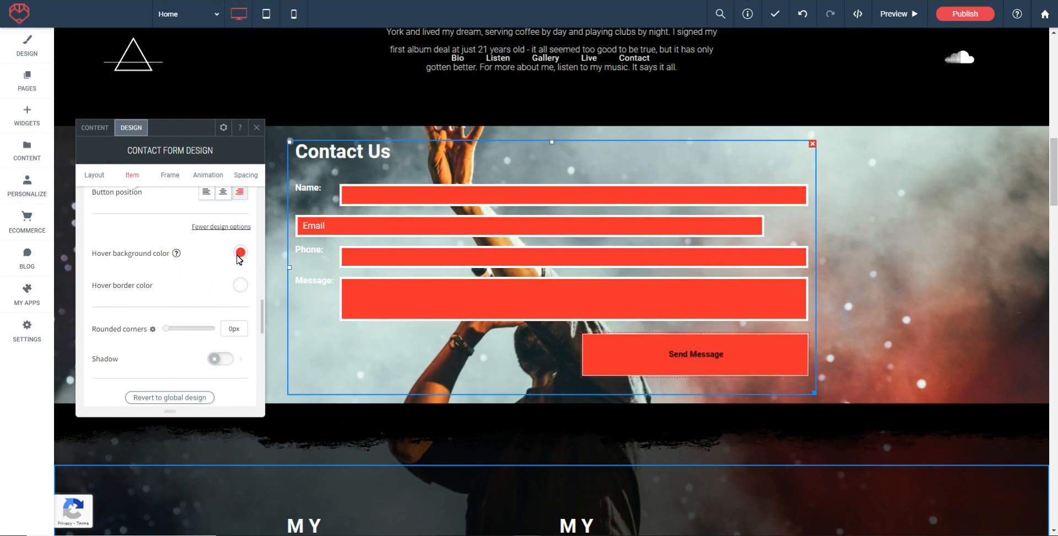
{"action": "left_click", "coordinate": [240, 253]}
{"action": "left_click", "coordinate": [363, 257]}
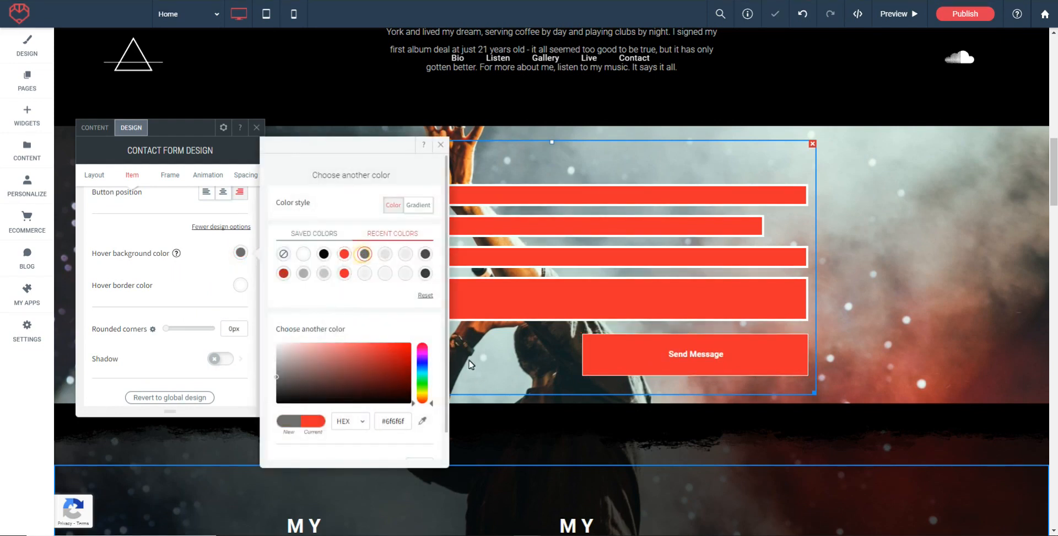
{"action": "left_click", "coordinate": [440, 145]}
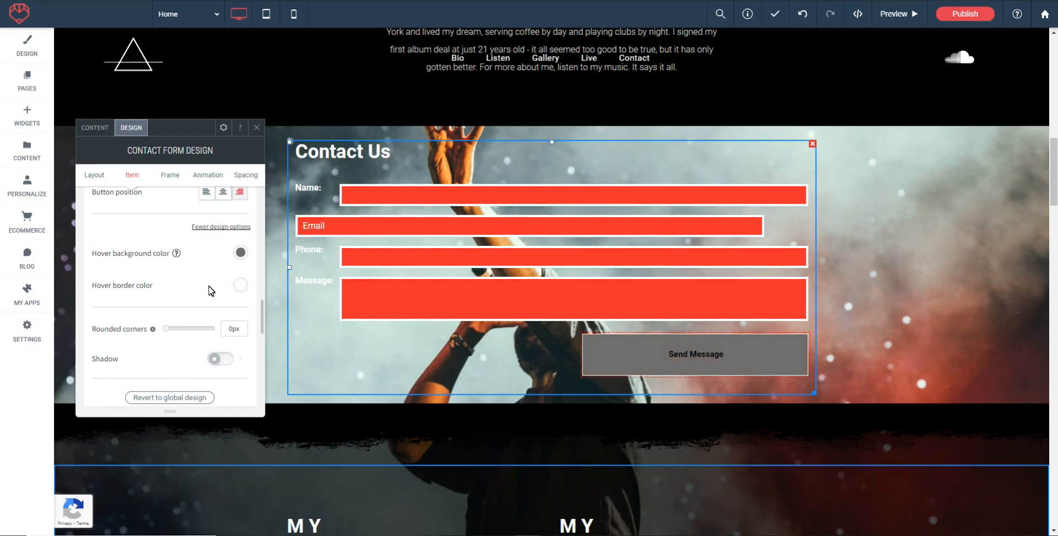
Step: Round the Send Message button's corners to 33px and add an outer shadow in red #ec2d2d with the bottom-right position
{"action": "scroll", "coordinate": [209, 291], "scroll_direction": "down", "scroll_amount": 1}
{"action": "left_click_drag", "start_coordinate": [165, 296], "coordinate": [205, 298]}
{"action": "left_click", "coordinate": [226, 326]}
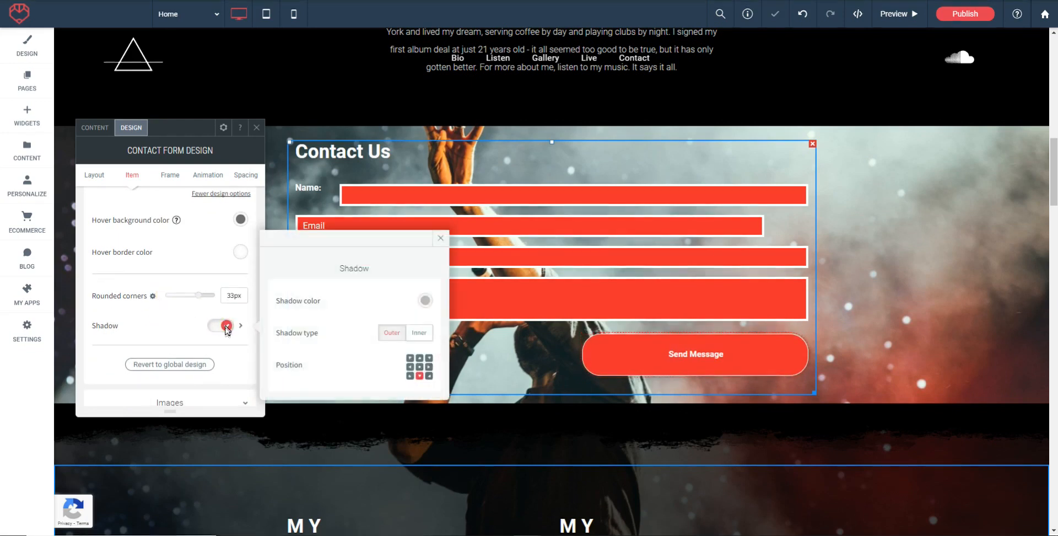
{"action": "left_click", "coordinate": [425, 300]}
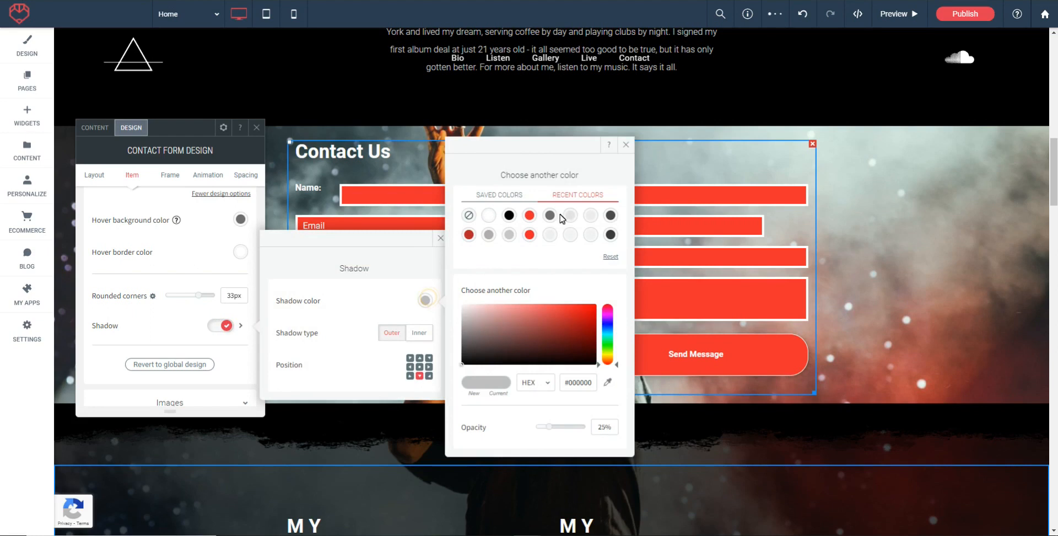
{"action": "left_click", "coordinate": [530, 216]}
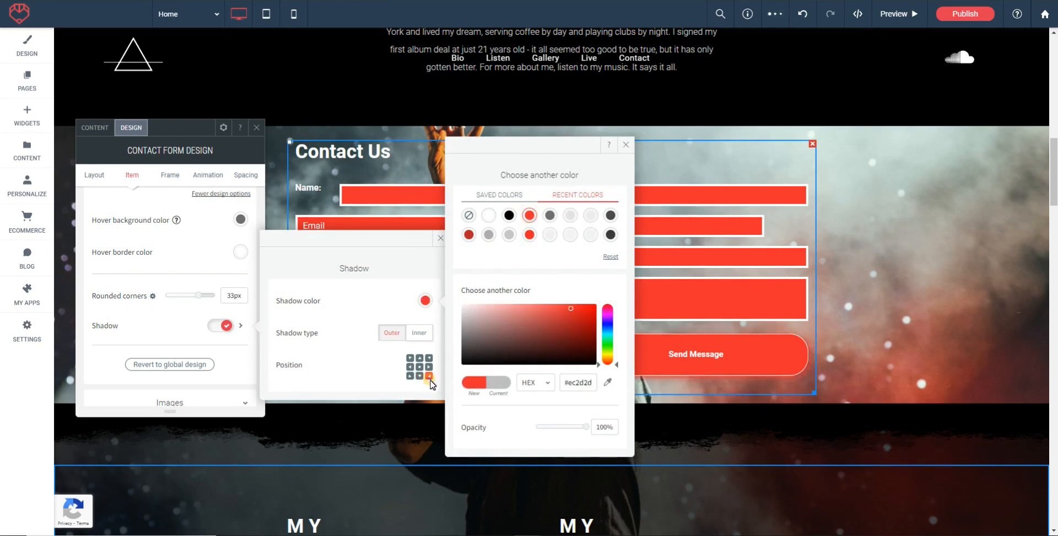
{"action": "left_click", "coordinate": [626, 145]}
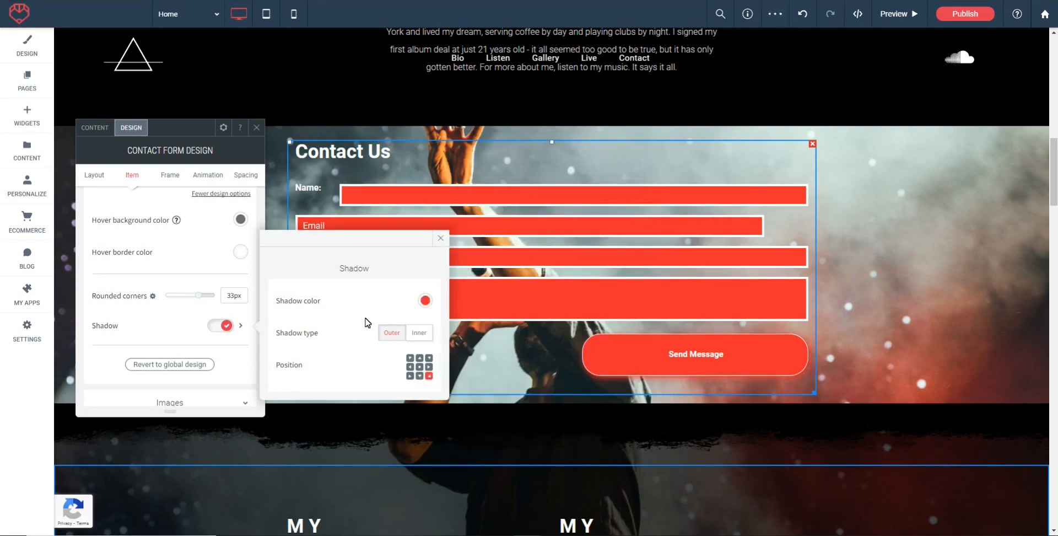
Step: Set the free image old-man-portrait.jpg as the Send Message button's background
{"action": "scroll", "coordinate": [170, 309], "scroll_direction": "down", "scroll_amount": 1}
{"action": "scroll", "coordinate": [193, 326], "scroll_direction": "up", "scroll_amount": 5}
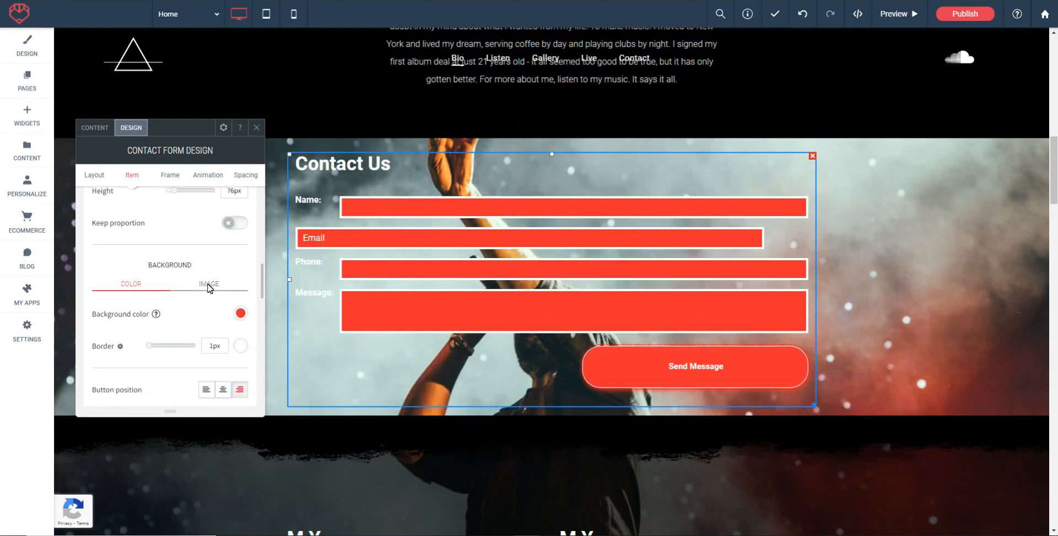
{"action": "left_click", "coordinate": [209, 285]}
{"action": "scroll", "coordinate": [213, 302], "scroll_direction": "down", "scroll_amount": 3}
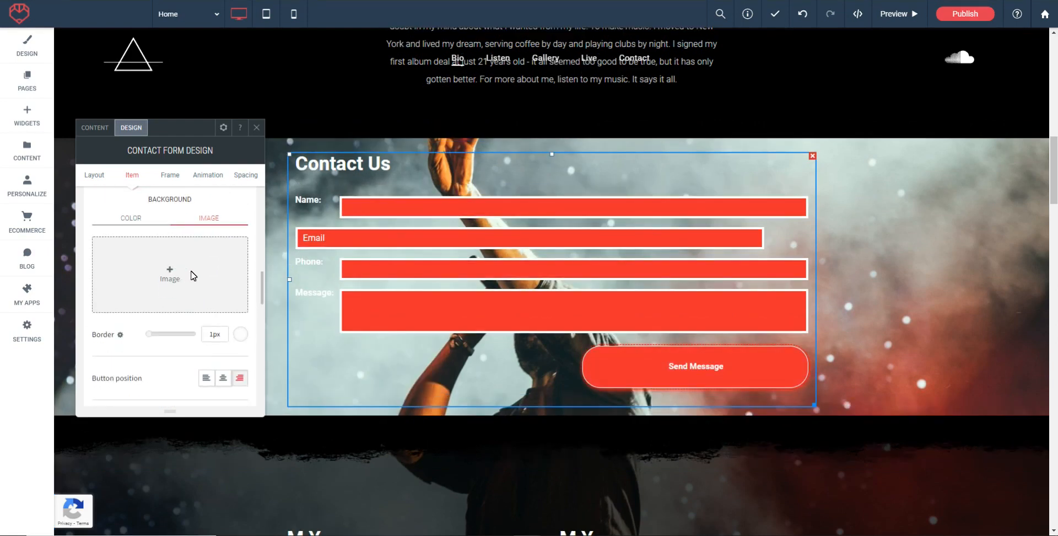
{"action": "left_click", "coordinate": [168, 273]}
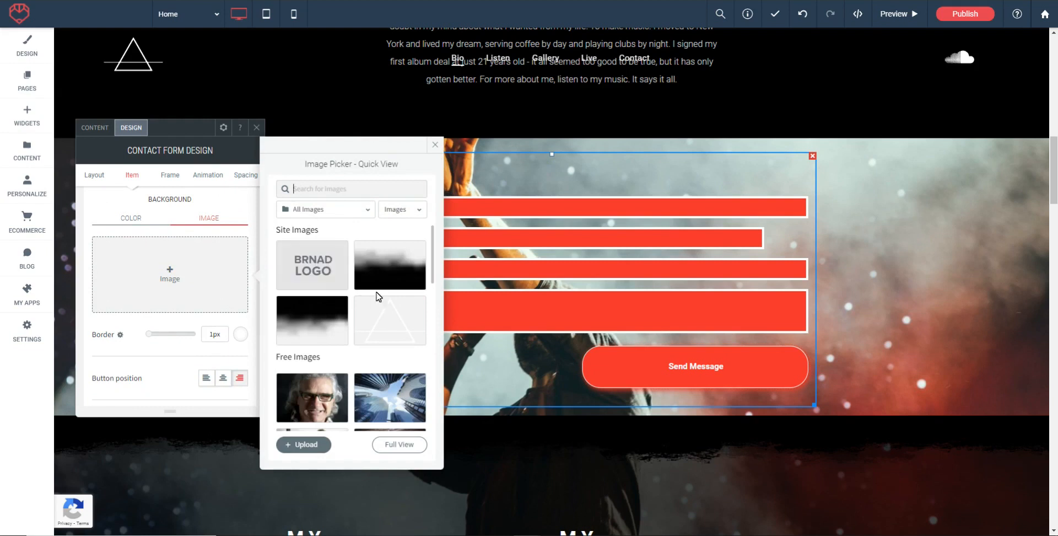
{"action": "left_click", "coordinate": [313, 398]}
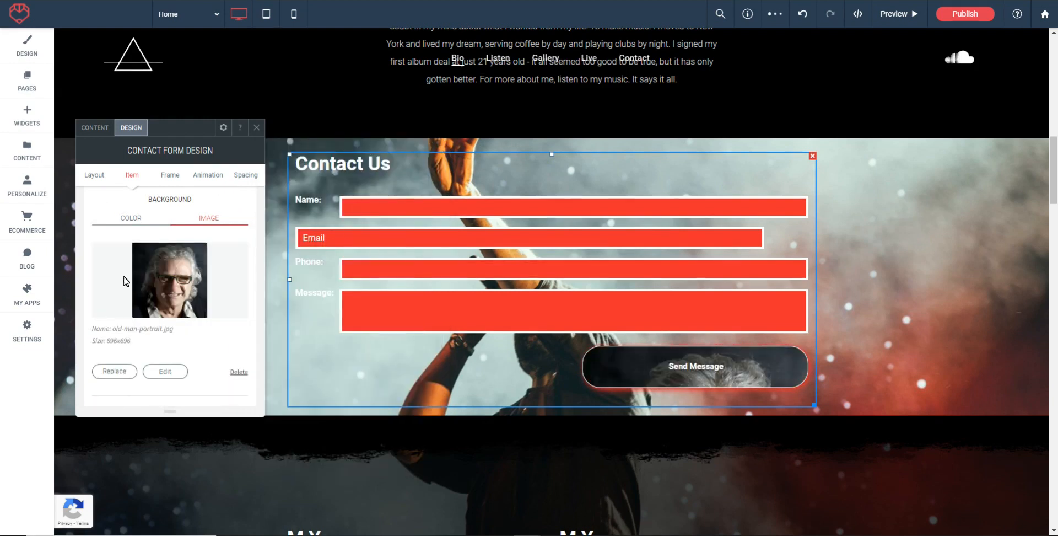
Step: Try the Full image, Tile and No repeat displays for the button's background image, with No repeat positioned at the center
{"action": "scroll", "coordinate": [206, 273], "scroll_direction": "up", "scroll_amount": 1}
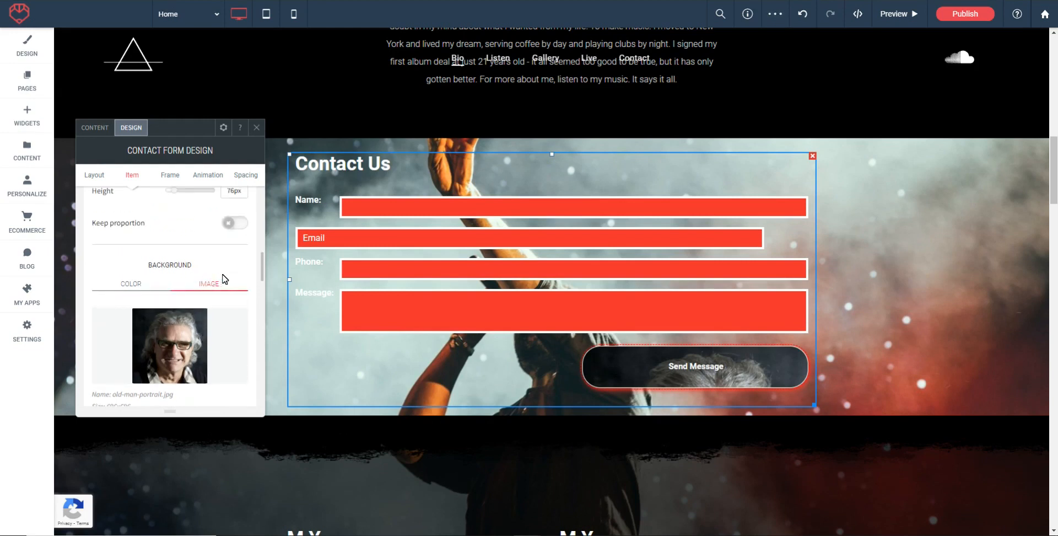
{"action": "scroll", "coordinate": [223, 279], "scroll_direction": "down", "scroll_amount": 3}
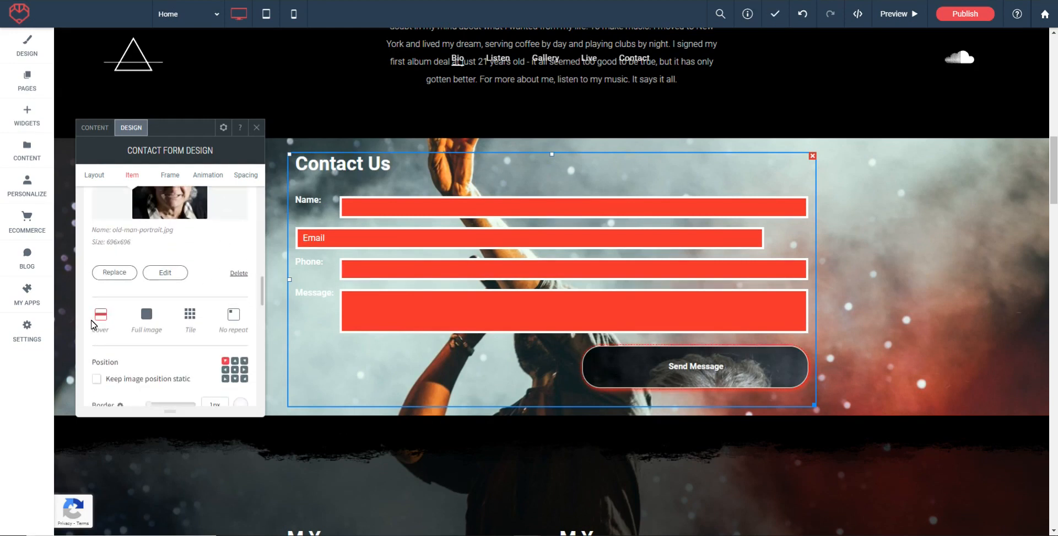
{"action": "left_click", "coordinate": [147, 320]}
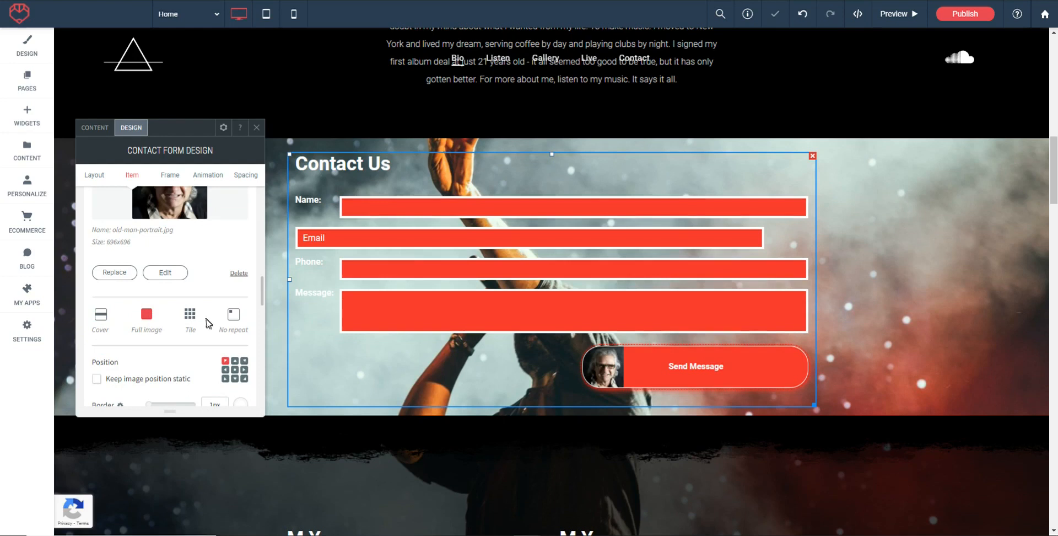
{"action": "left_click", "coordinate": [234, 315]}
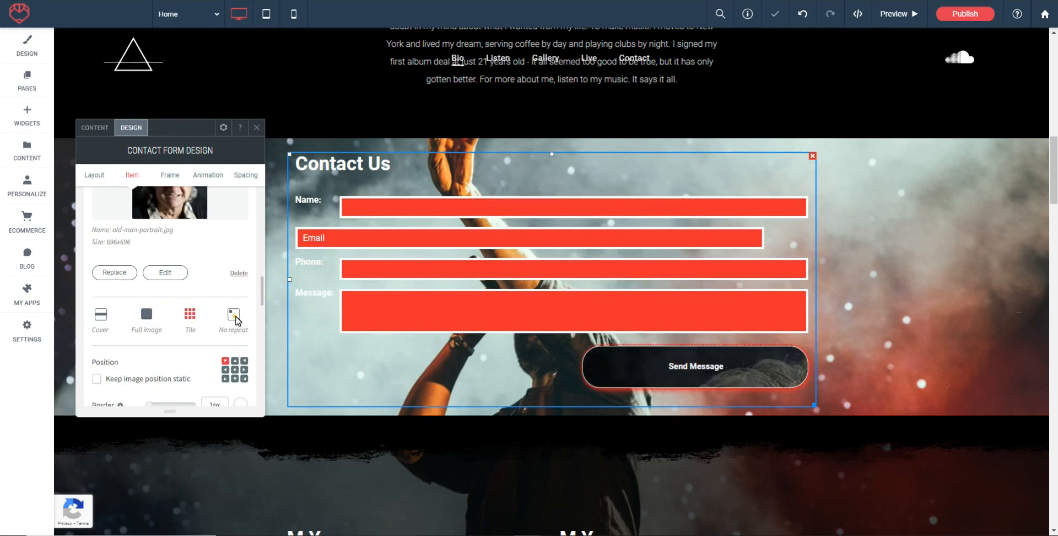
{"action": "left_click", "coordinate": [235, 370]}
{"action": "scroll", "coordinate": [235, 370], "scroll_direction": "down", "scroll_amount": 1}
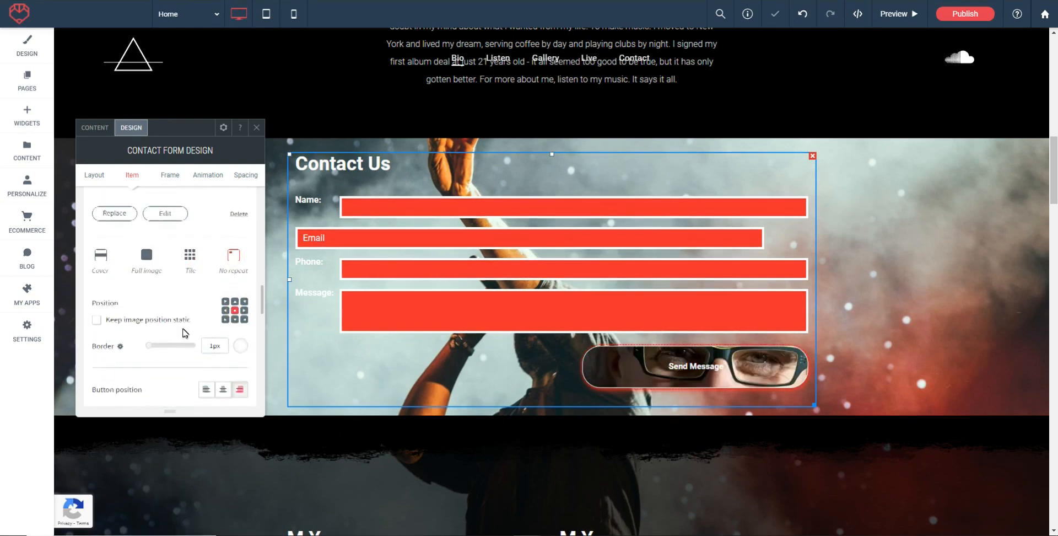
Step: Keep the button's background image position static, and delete the image
{"action": "left_click", "coordinate": [97, 313]}
{"action": "scroll", "coordinate": [165, 330], "scroll_direction": "down", "scroll_amount": 1}
{"action": "scroll", "coordinate": [565, 335], "scroll_direction": "down", "scroll_amount": 4}
{"action": "scroll", "coordinate": [570, 338], "scroll_direction": "up", "scroll_amount": 4}
{"action": "scroll", "coordinate": [568, 338], "scroll_direction": "down", "scroll_amount": 1}
{"action": "scroll", "coordinate": [224, 326], "scroll_direction": "up", "scroll_amount": 3}
{"action": "scroll", "coordinate": [223, 325], "scroll_direction": "down", "scroll_amount": 1}
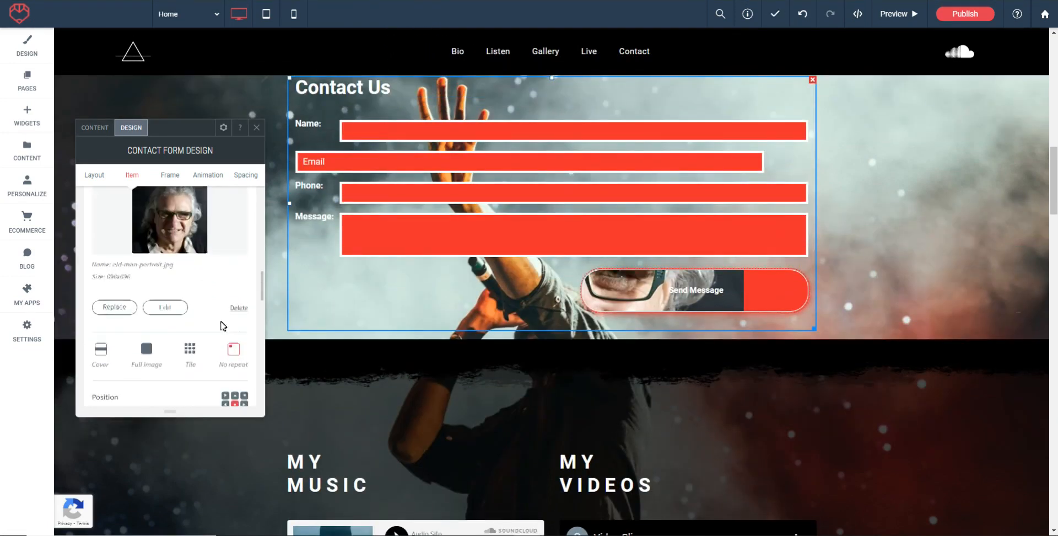
{"action": "left_click", "coordinate": [239, 307]}
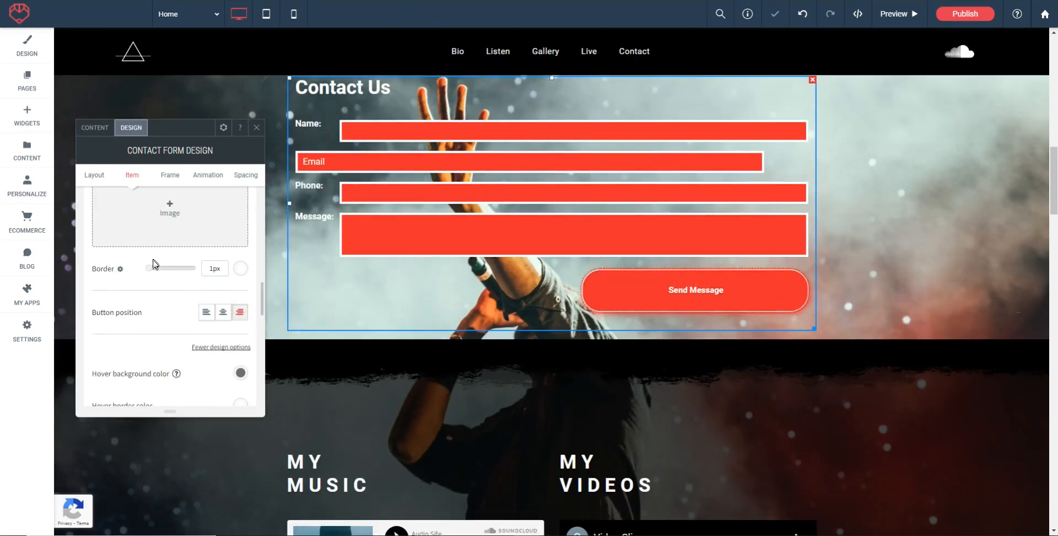
Step: Expand the contact form's Images design section and examine its size, spacing, corner, shadow and border options
{"action": "scroll", "coordinate": [135, 273], "scroll_direction": "down", "scroll_amount": 5}
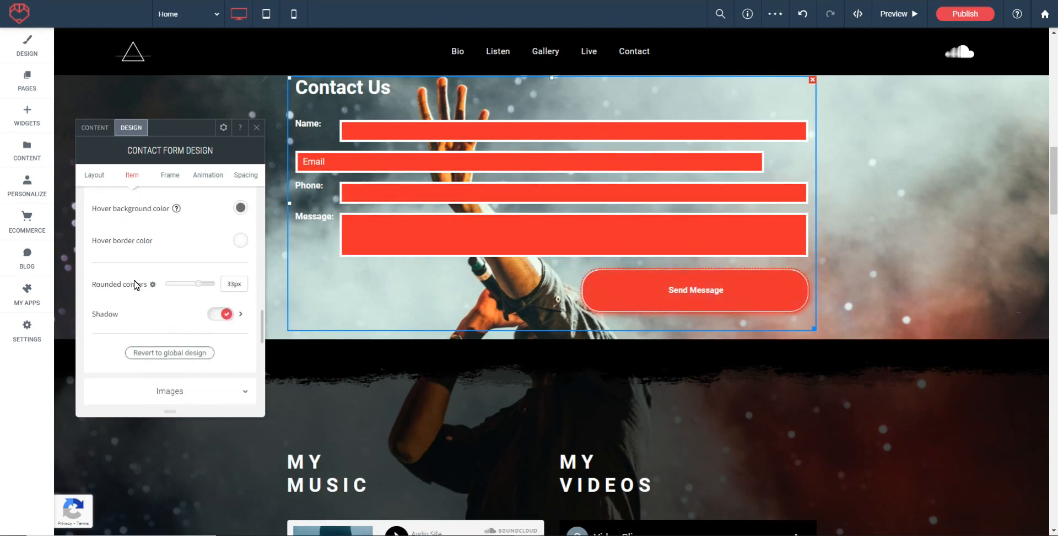
{"action": "scroll", "coordinate": [138, 281], "scroll_direction": "down", "scroll_amount": 3}
{"action": "left_click", "coordinate": [163, 265]}
{"action": "scroll", "coordinate": [172, 265], "scroll_direction": "down", "scroll_amount": 1}
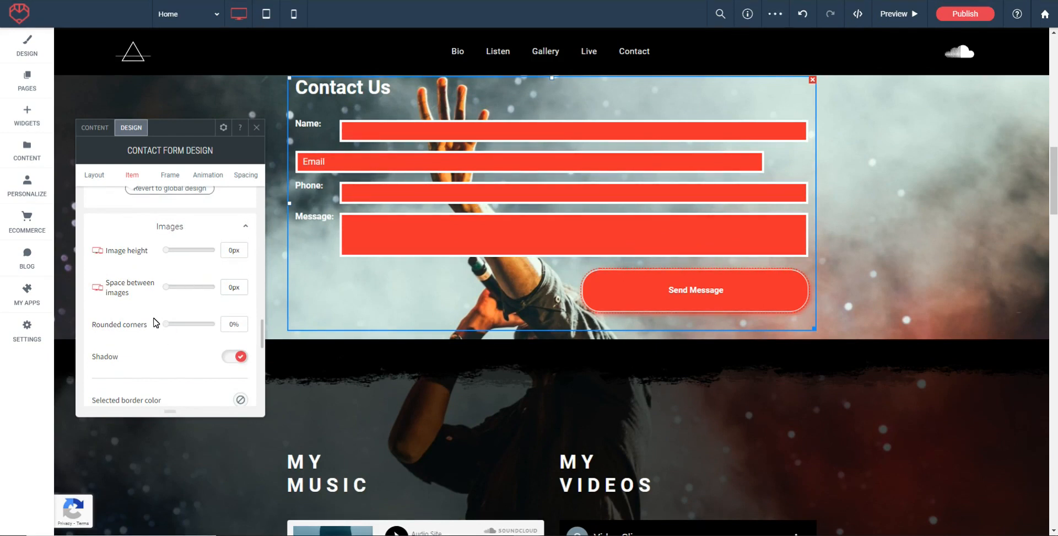
{"action": "scroll", "coordinate": [156, 323], "scroll_direction": "down", "scroll_amount": 3}
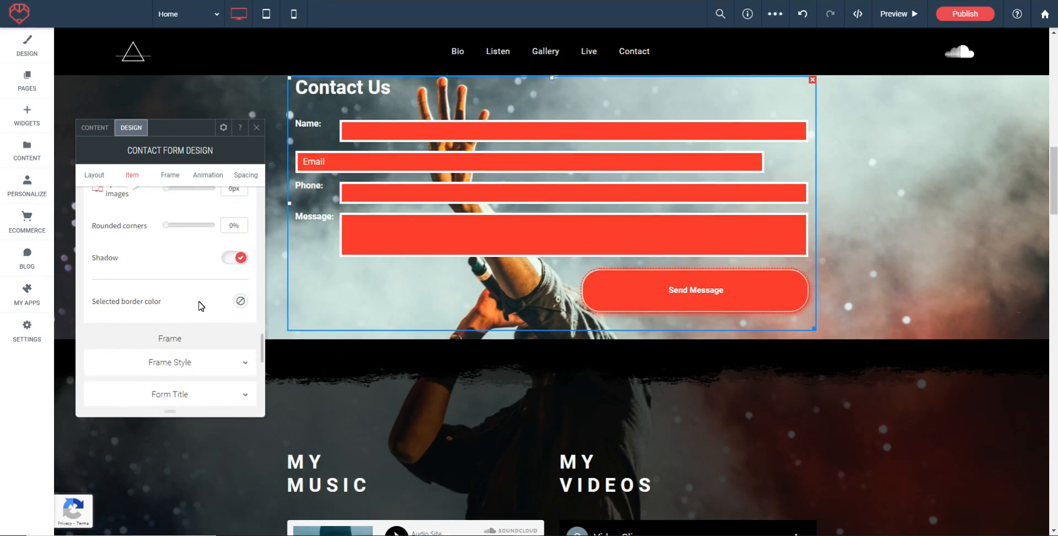
Step: Expand the form's Frame Style section and set the frame border to 5px
{"action": "scroll", "coordinate": [200, 306], "scroll_direction": "down", "scroll_amount": 2}
{"action": "left_click", "coordinate": [170, 296]}
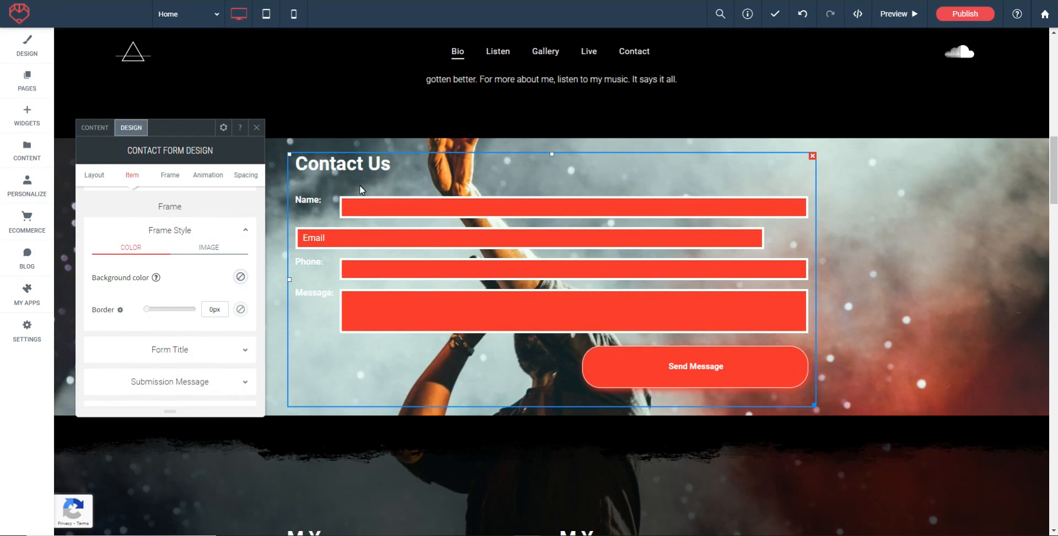
{"action": "scroll", "coordinate": [159, 300], "scroll_direction": "down", "scroll_amount": 1}
{"action": "left_click_drag", "start_coordinate": [152, 280], "coordinate": [161, 281]}
{"action": "scroll", "coordinate": [153, 284], "scroll_direction": "down", "scroll_amount": 1}
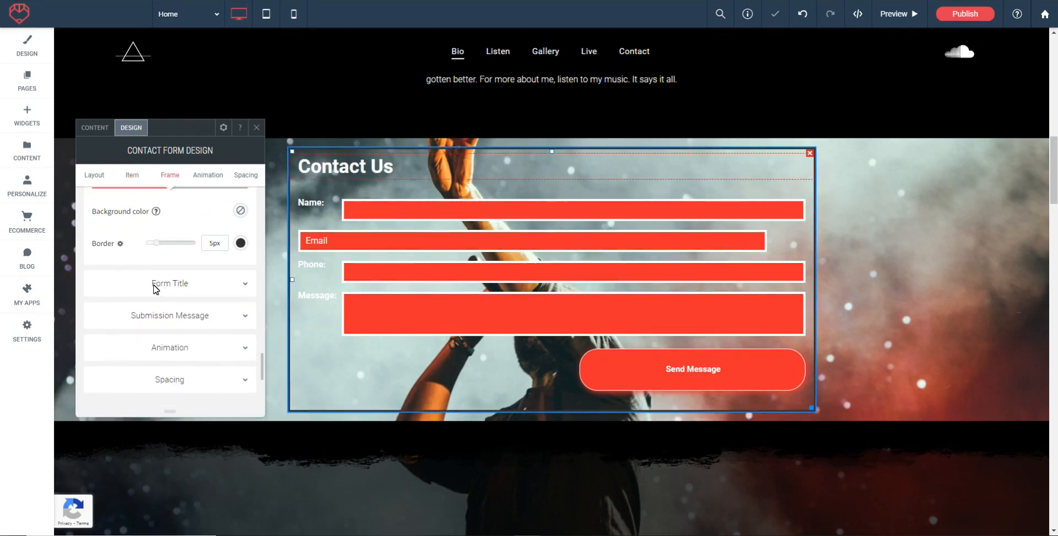
{"action": "scroll", "coordinate": [169, 297], "scroll_direction": "up", "scroll_amount": 1}
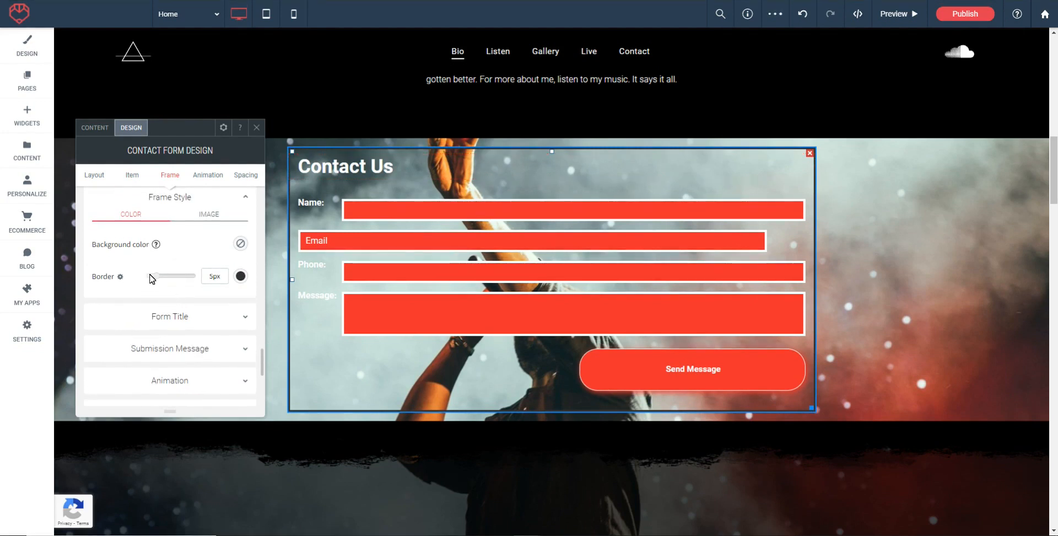
Step: Underline and italicize the Contact Us form title and align it to the center
{"action": "scroll", "coordinate": [152, 278], "scroll_direction": "down", "scroll_amount": 1}
{"action": "left_click", "coordinate": [185, 282]}
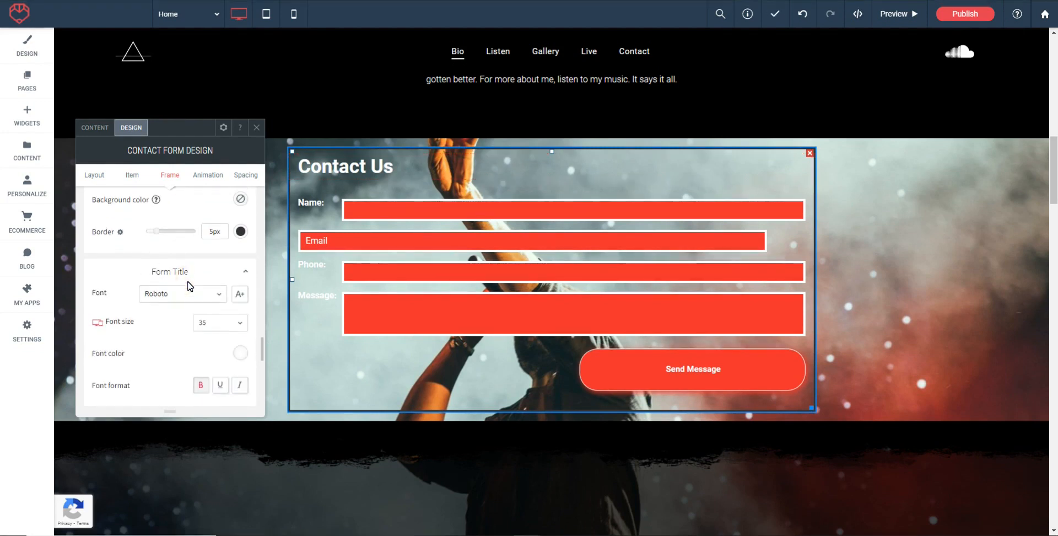
{"action": "scroll", "coordinate": [182, 276], "scroll_direction": "down", "scroll_amount": 2}
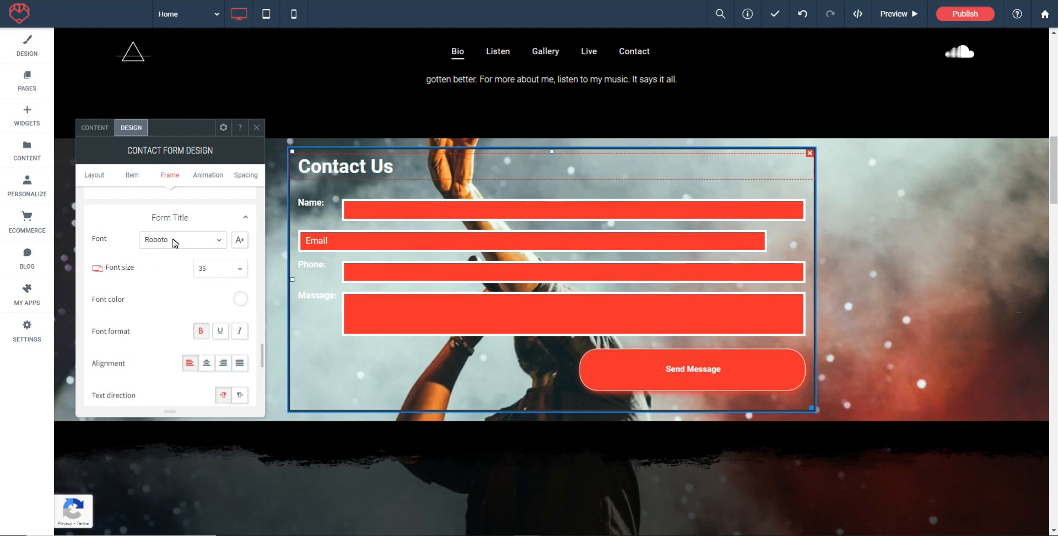
{"action": "scroll", "coordinate": [177, 330], "scroll_direction": "down", "scroll_amount": 1}
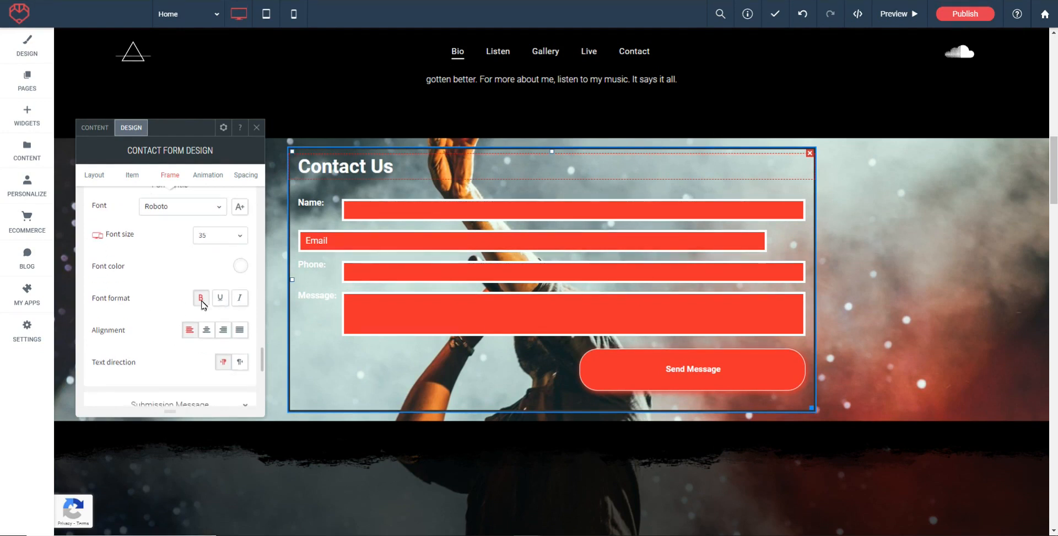
{"action": "left_click", "coordinate": [220, 298]}
{"action": "left_click", "coordinate": [240, 297]}
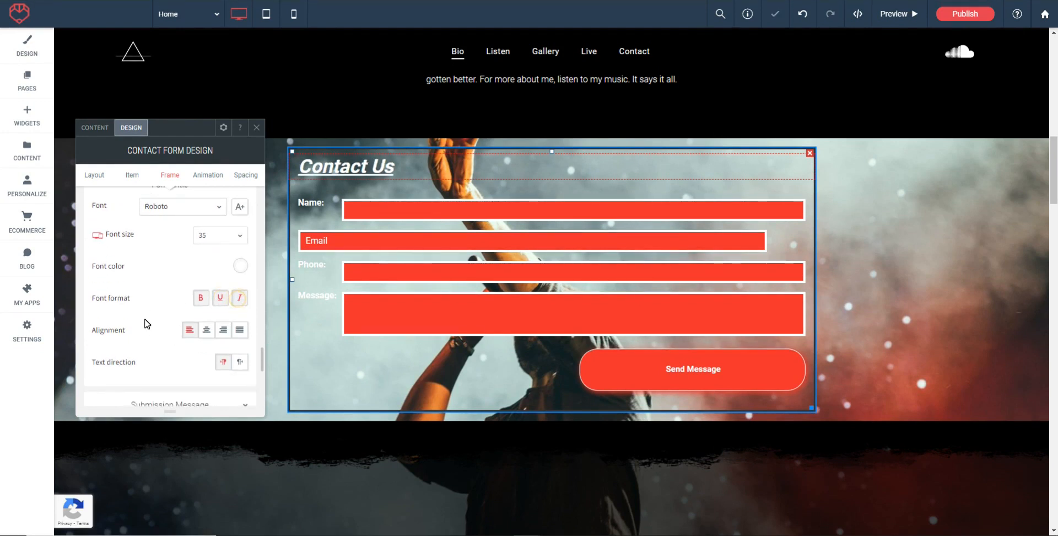
{"action": "scroll", "coordinate": [146, 331], "scroll_direction": "down", "scroll_amount": 2}
{"action": "left_click", "coordinate": [207, 265]}
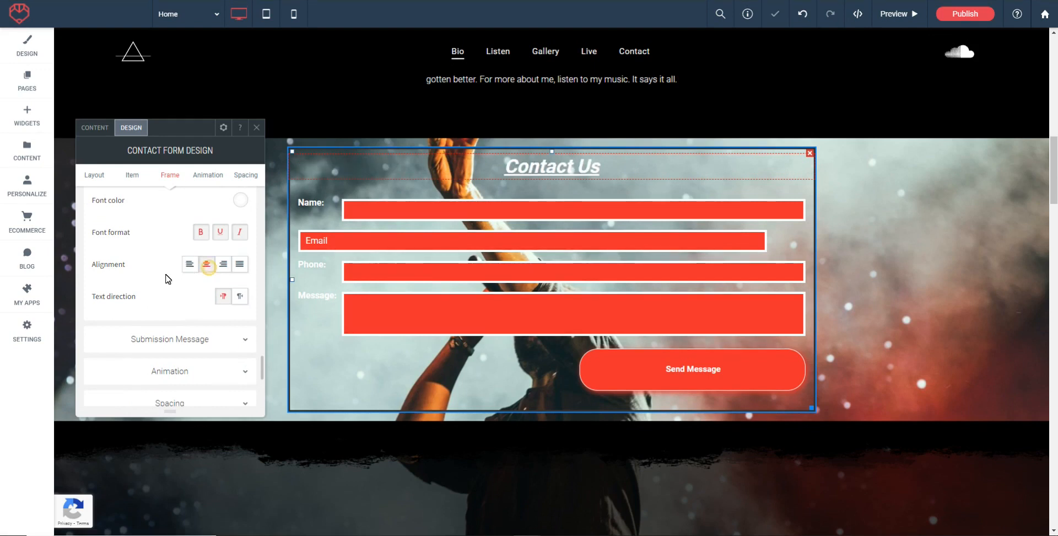
Step: Expand the Submission Message design section and examine its text formatting options
{"action": "scroll", "coordinate": [168, 280], "scroll_direction": "down", "scroll_amount": 2}
{"action": "left_click", "coordinate": [171, 279]}
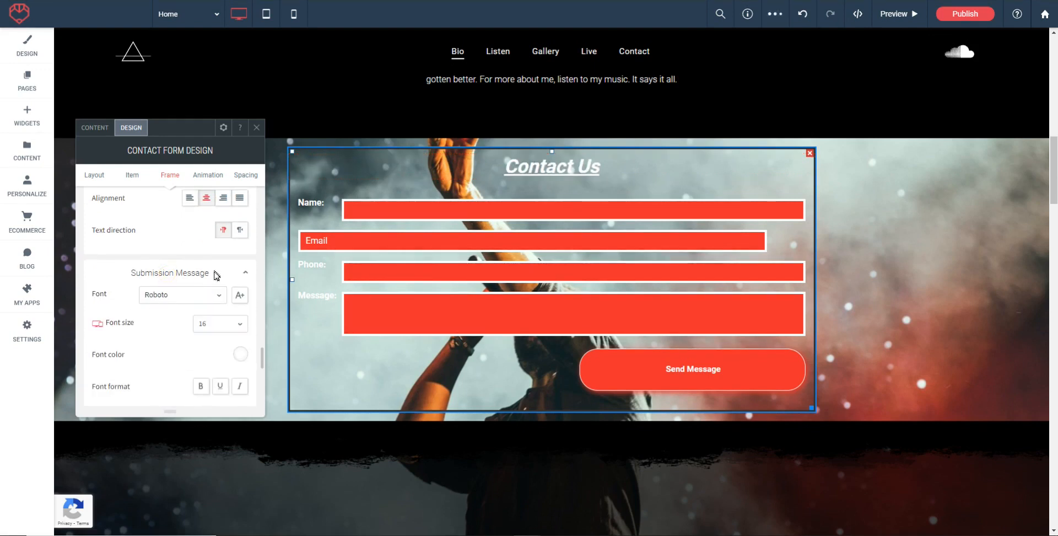
{"action": "scroll", "coordinate": [163, 312], "scroll_direction": "down", "scroll_amount": 1}
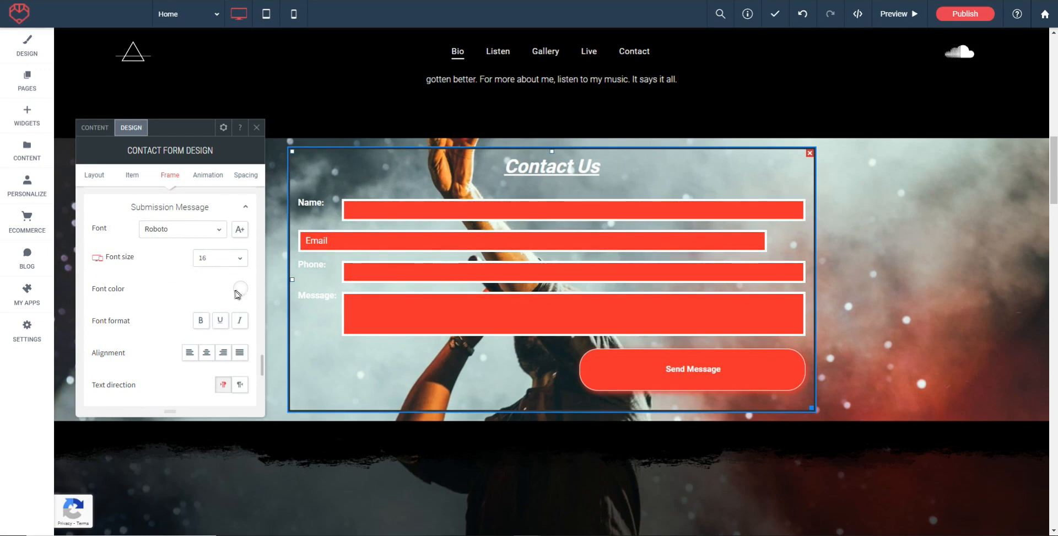
Step: Expand the form's Animation section and check the available trigger options
{"action": "scroll", "coordinate": [163, 301], "scroll_direction": "down", "scroll_amount": 3}
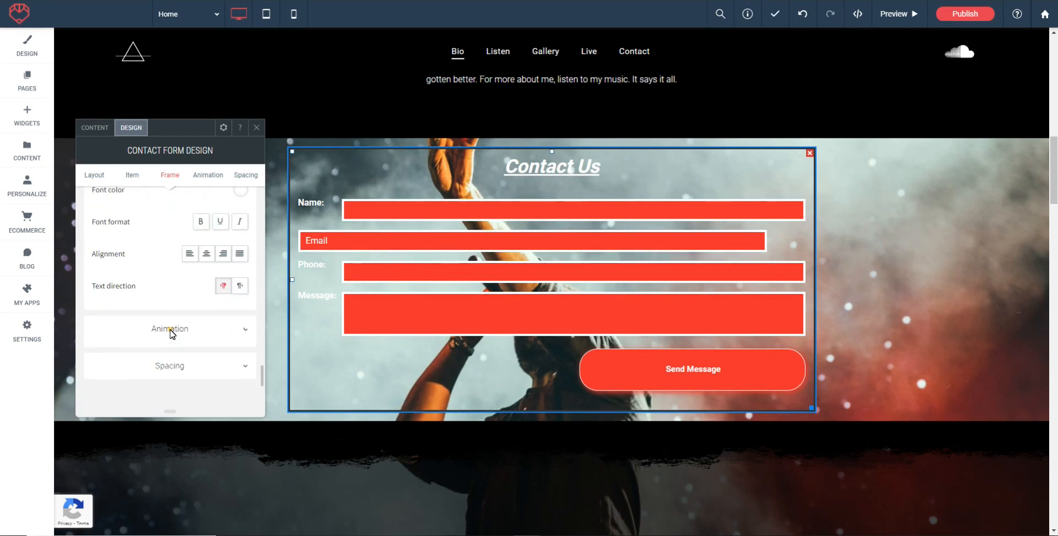
{"action": "left_click", "coordinate": [170, 329]}
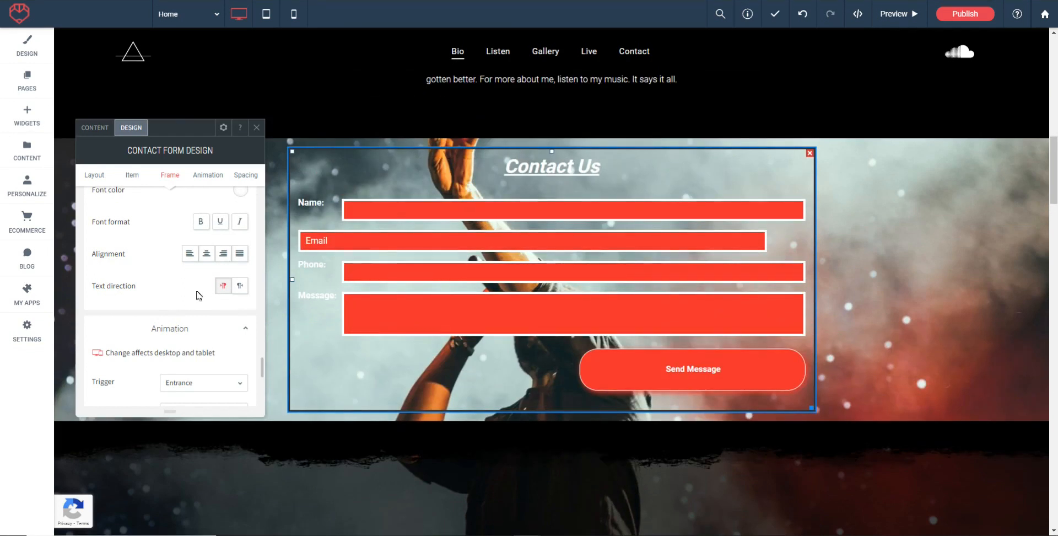
{"action": "scroll", "coordinate": [177, 247], "scroll_direction": "down", "scroll_amount": 2}
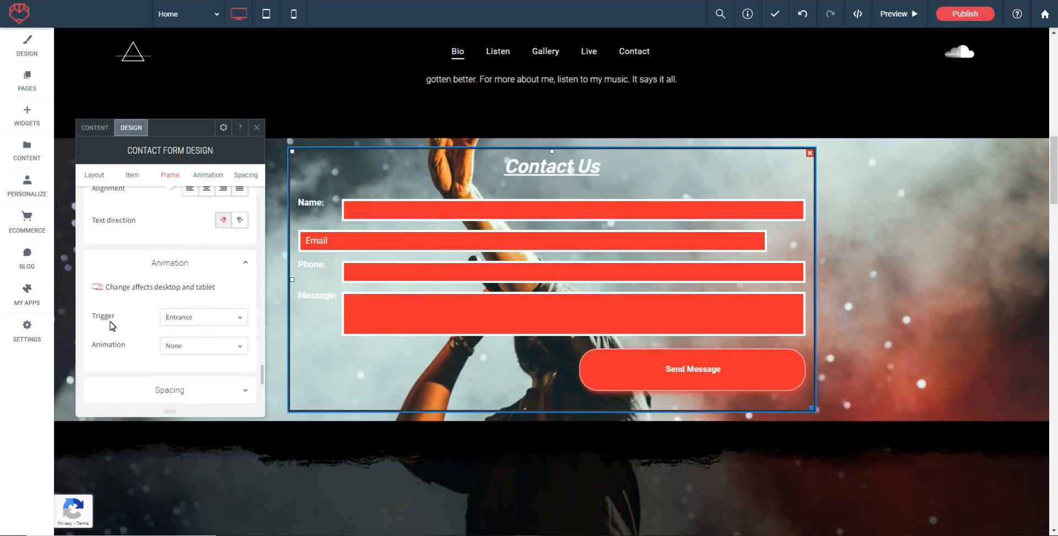
{"action": "left_click", "coordinate": [199, 319]}
{"action": "left_click", "coordinate": [145, 305]}
{"action": "scroll", "coordinate": [165, 315], "scroll_direction": "down", "scroll_amount": 1}
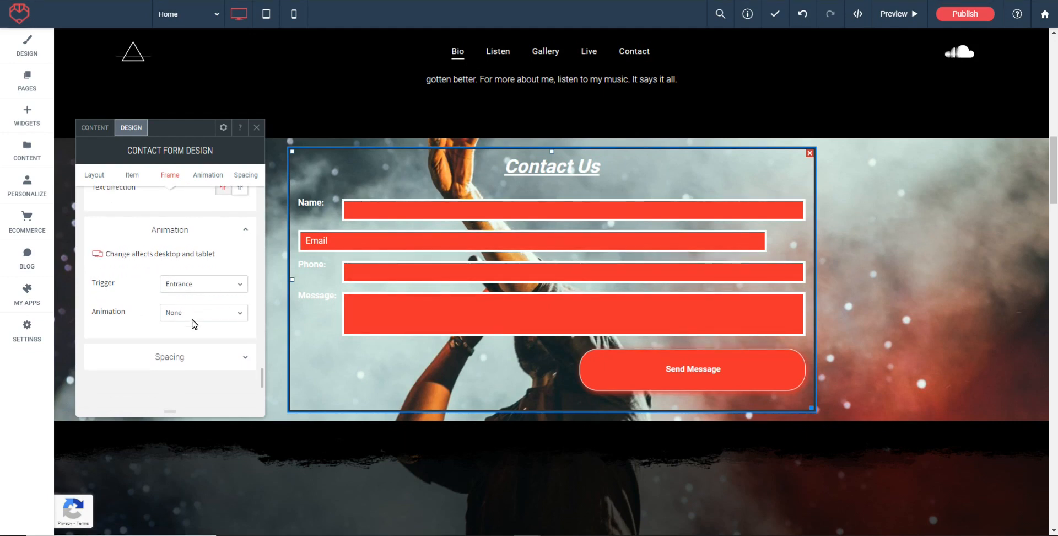
Step: Apply the Slide in entrance animation to the contact form and preview it
{"action": "left_click", "coordinate": [194, 309]}
{"action": "left_click", "coordinate": [183, 340]}
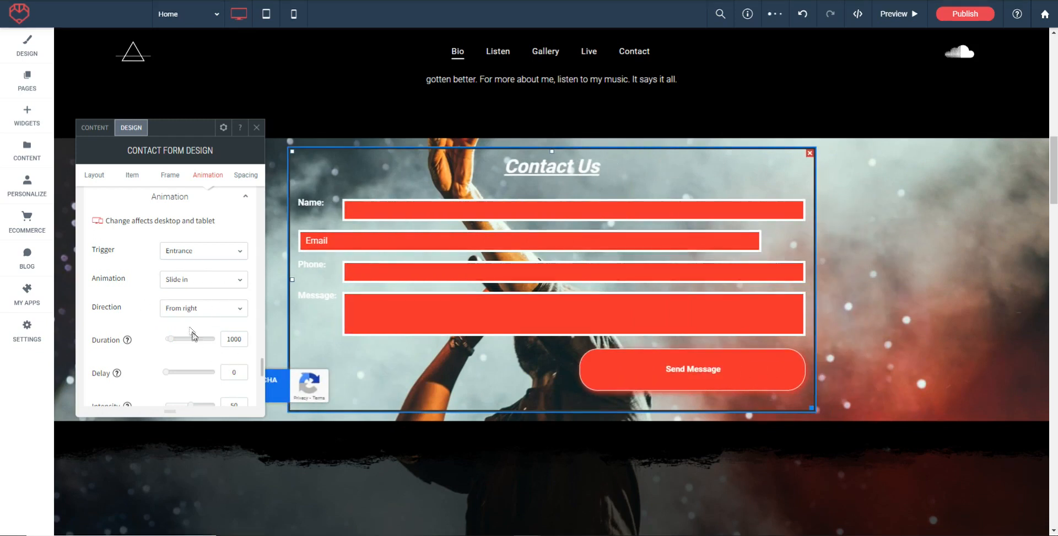
{"action": "scroll", "coordinate": [195, 309], "scroll_direction": "down", "scroll_amount": 1}
{"action": "scroll", "coordinate": [192, 284], "scroll_direction": "down", "scroll_amount": 1}
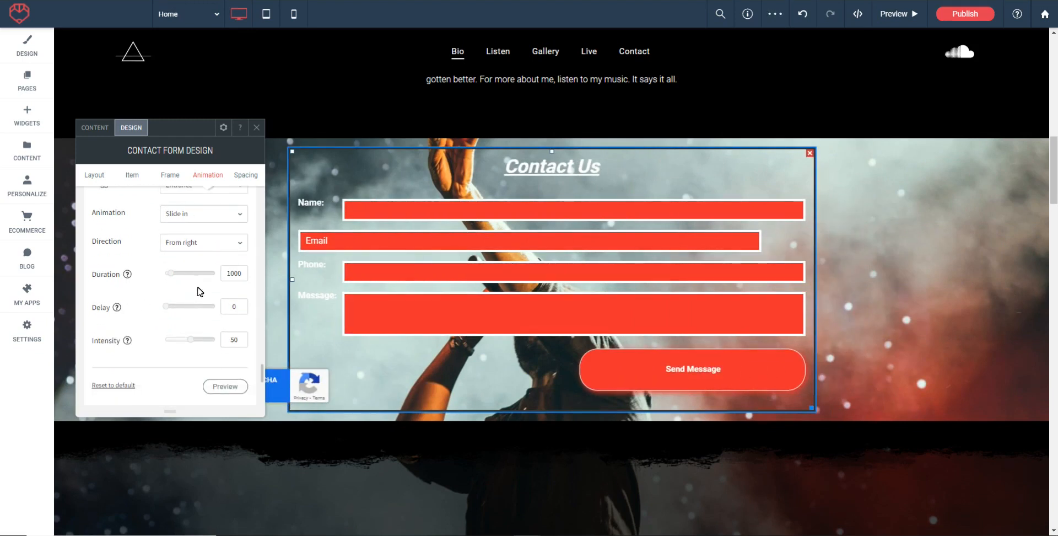
{"action": "scroll", "coordinate": [176, 348], "scroll_direction": "down", "scroll_amount": 2}
{"action": "left_click", "coordinate": [221, 320]}
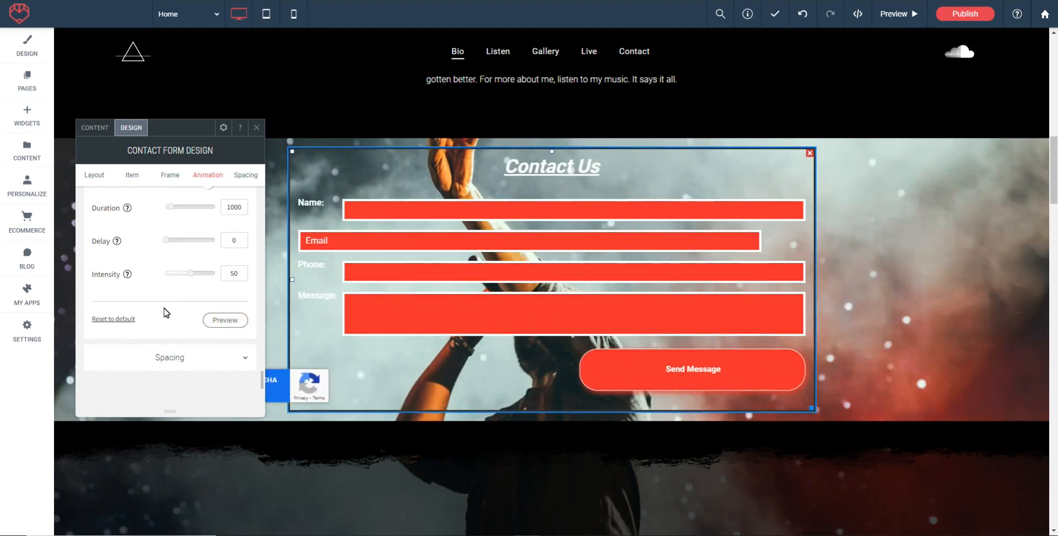
Step: Expand the form's Spacing section and examine its padding settings
{"action": "left_click", "coordinate": [174, 359]}
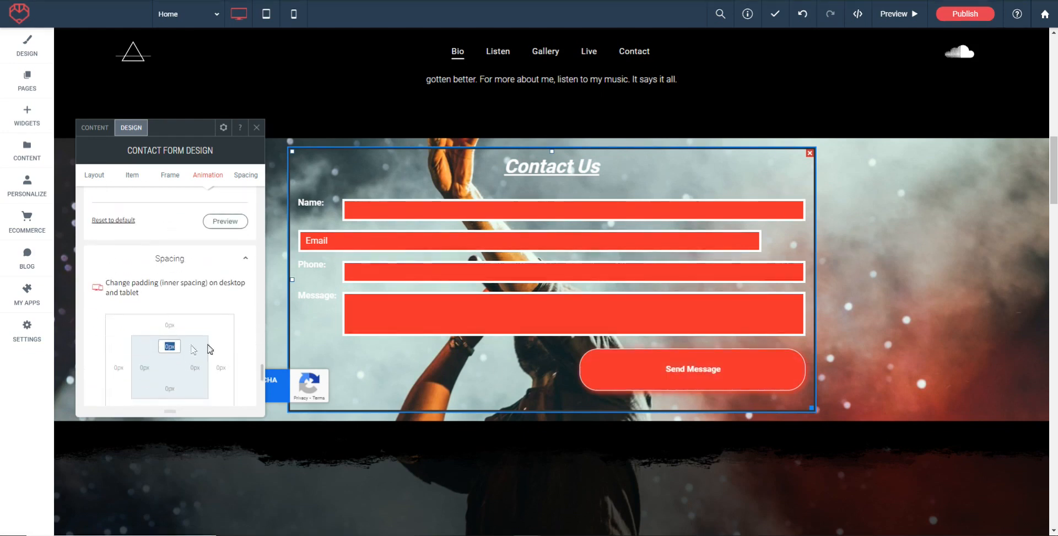
{"action": "scroll", "coordinate": [194, 342], "scroll_direction": "down", "scroll_amount": 1}
{"action": "scroll", "coordinate": [208, 347], "scroll_direction": "up", "scroll_amount": 5}
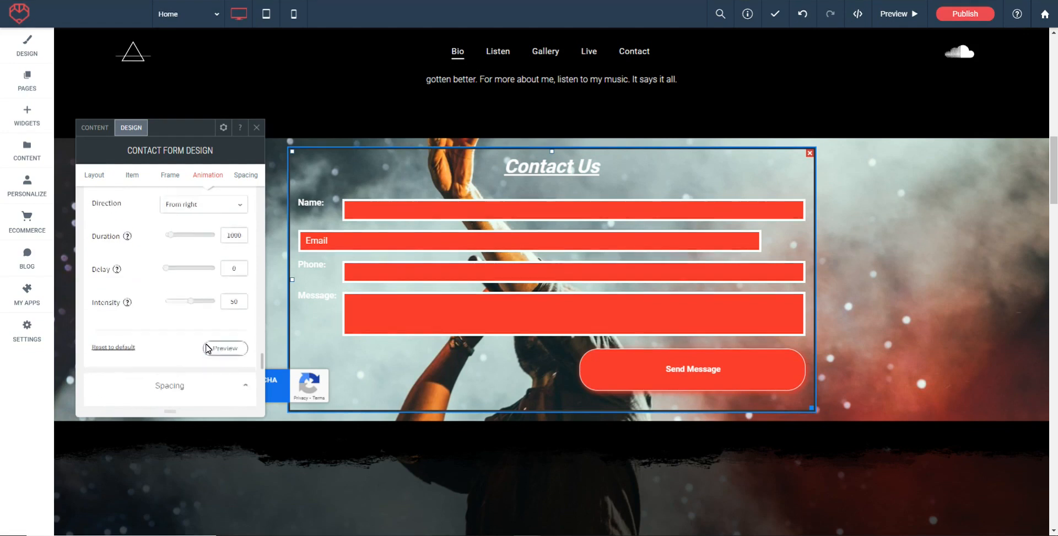
{"action": "scroll", "coordinate": [208, 339], "scroll_direction": "up", "scroll_amount": 4}
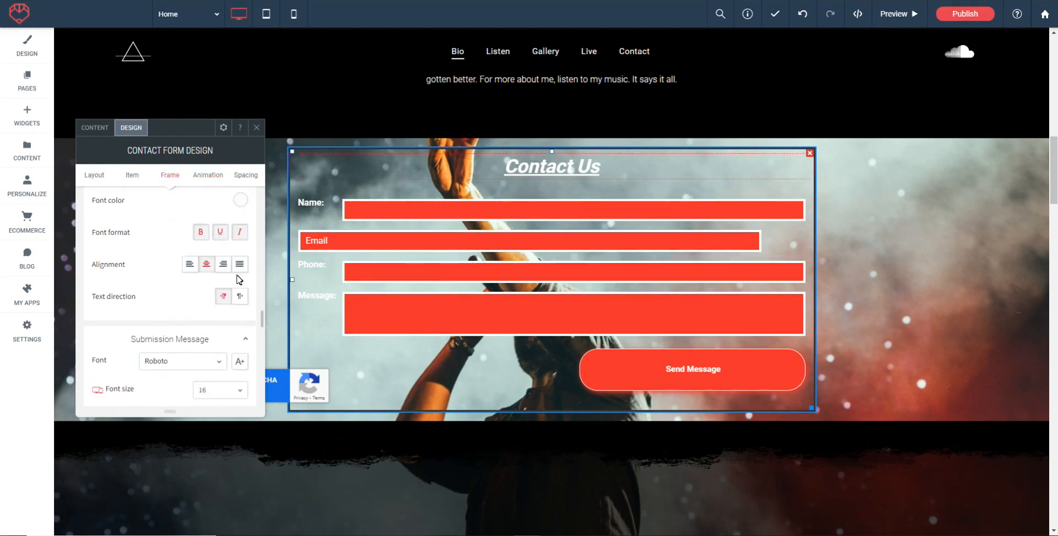
Step: Return to the contact form's content settings and review its form items, submit button text and reCAPTCHA position options
{"action": "left_click", "coordinate": [95, 128]}
{"action": "scroll", "coordinate": [193, 229], "scroll_direction": "down", "scroll_amount": 3}
{"action": "scroll", "coordinate": [204, 265], "scroll_direction": "down", "scroll_amount": 2}
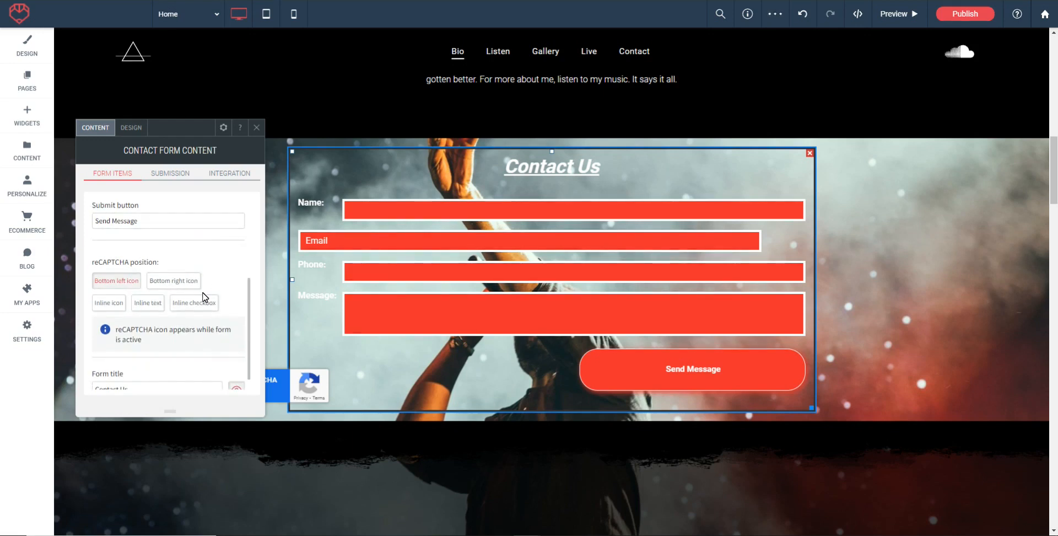
{"action": "scroll", "coordinate": [204, 297], "scroll_direction": "up", "scroll_amount": 5}
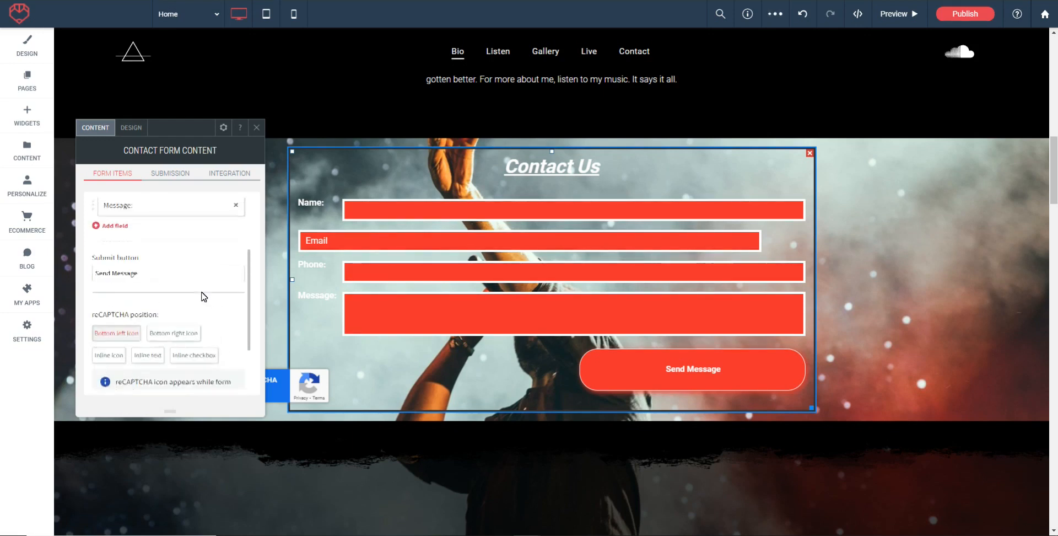
Step: Examine the form's submission settings, covering the submission recipients, submission actions and tracking sections
{"action": "left_click", "coordinate": [170, 175]}
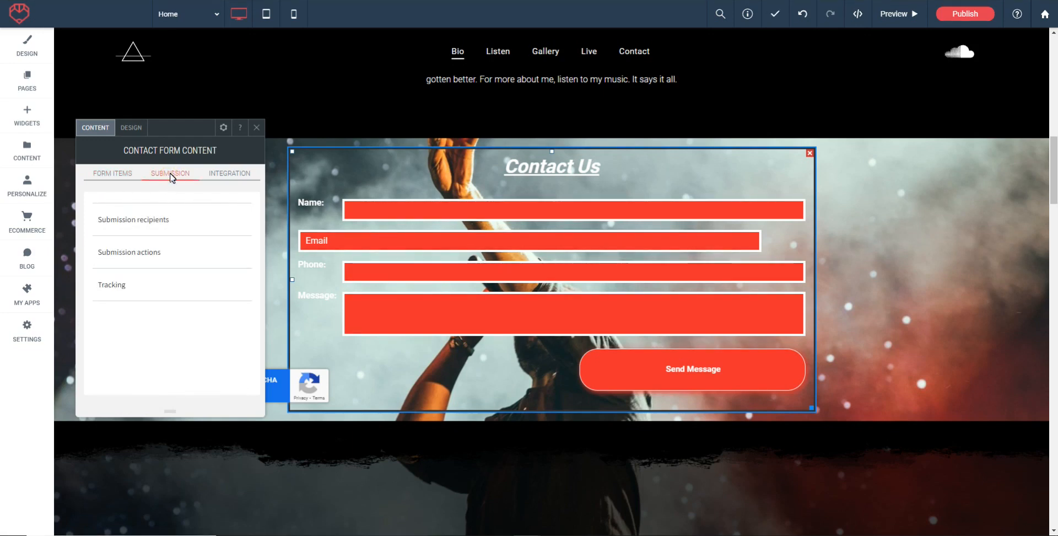
{"action": "left_click", "coordinate": [134, 220]}
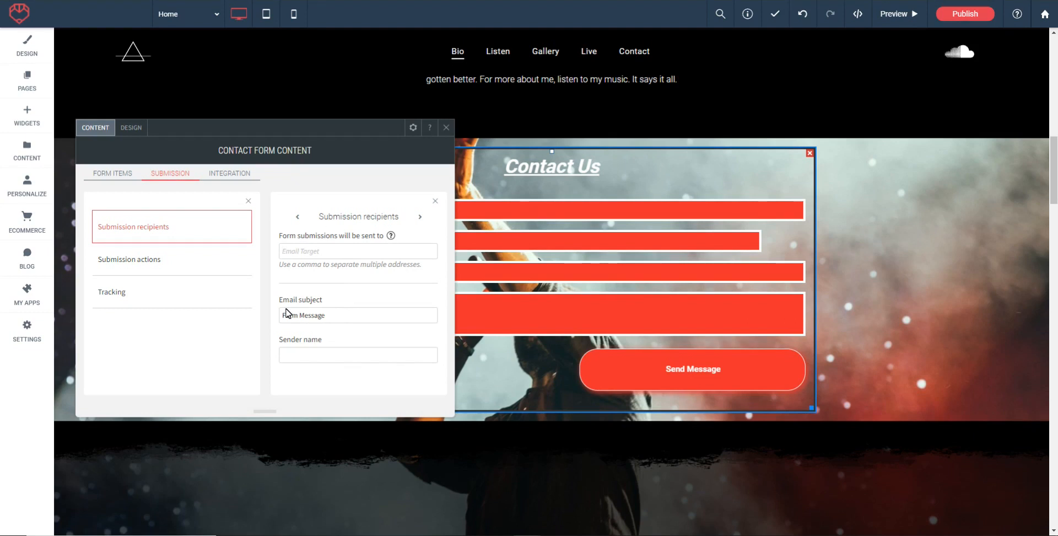
{"action": "left_click", "coordinate": [119, 269]}
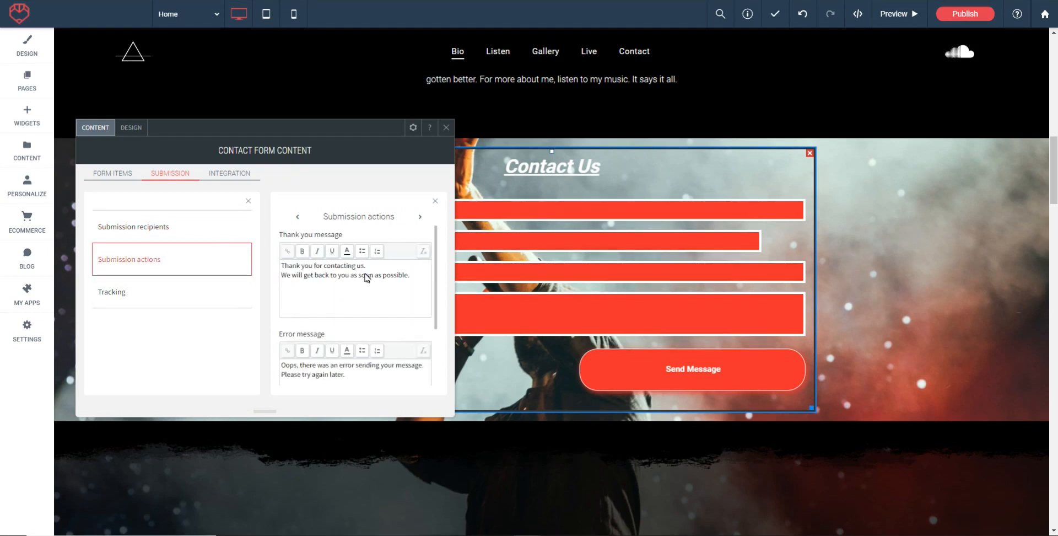
{"action": "left_click", "coordinate": [112, 295]}
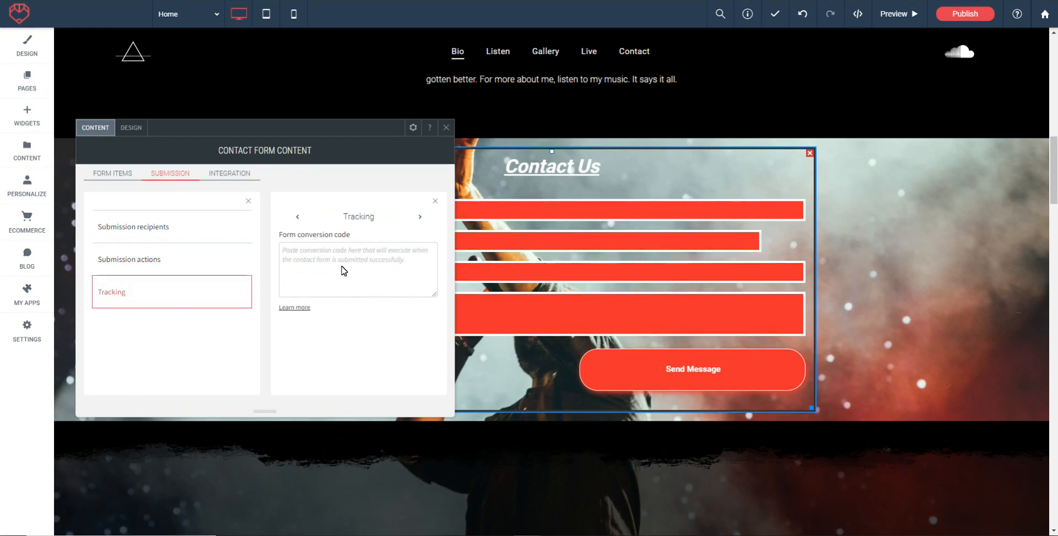
{"action": "left_click", "coordinate": [421, 217]}
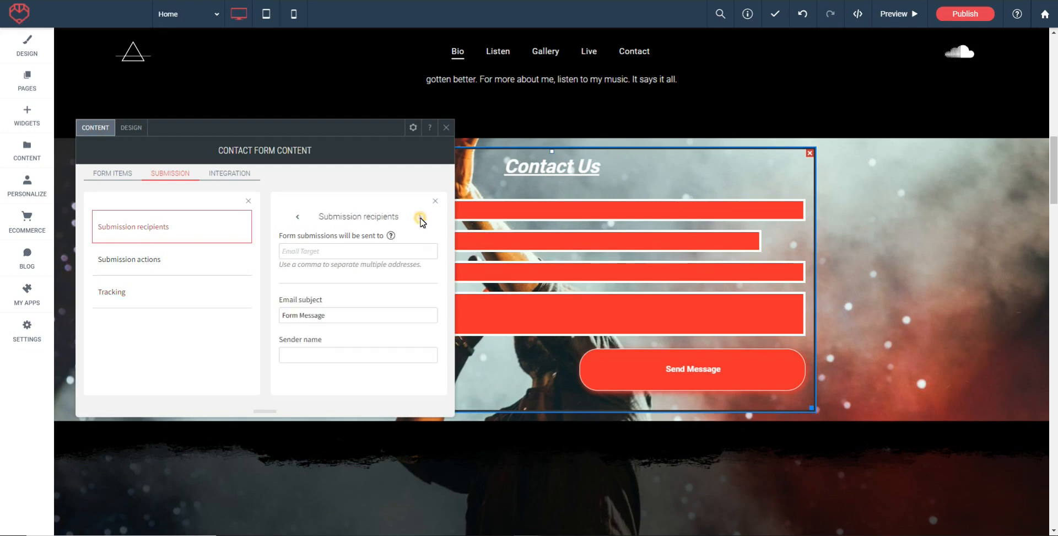
Step: Examine the form's third-party integration services and open the Google Sheets option
{"action": "left_click", "coordinate": [229, 174]}
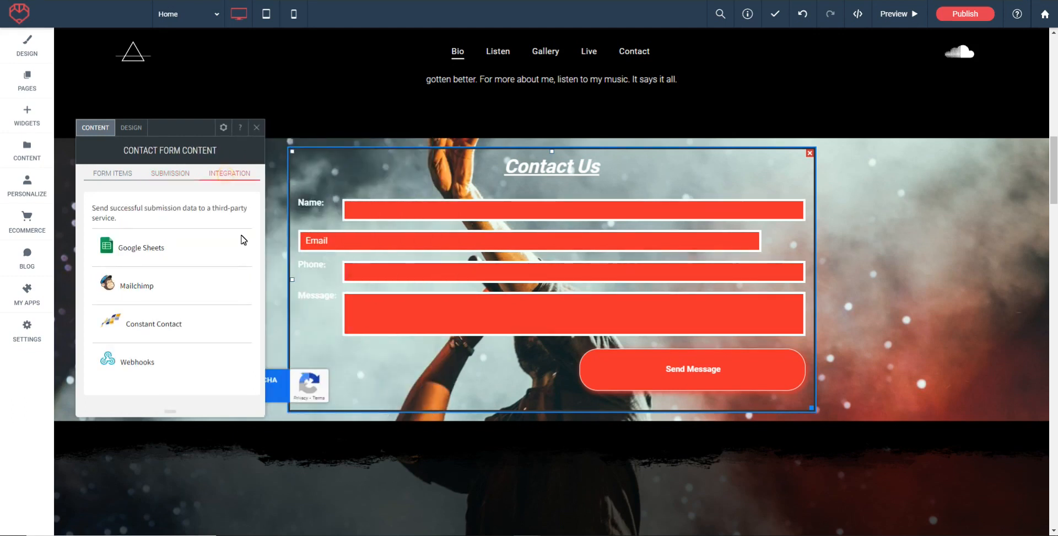
{"action": "left_click", "coordinate": [141, 254]}
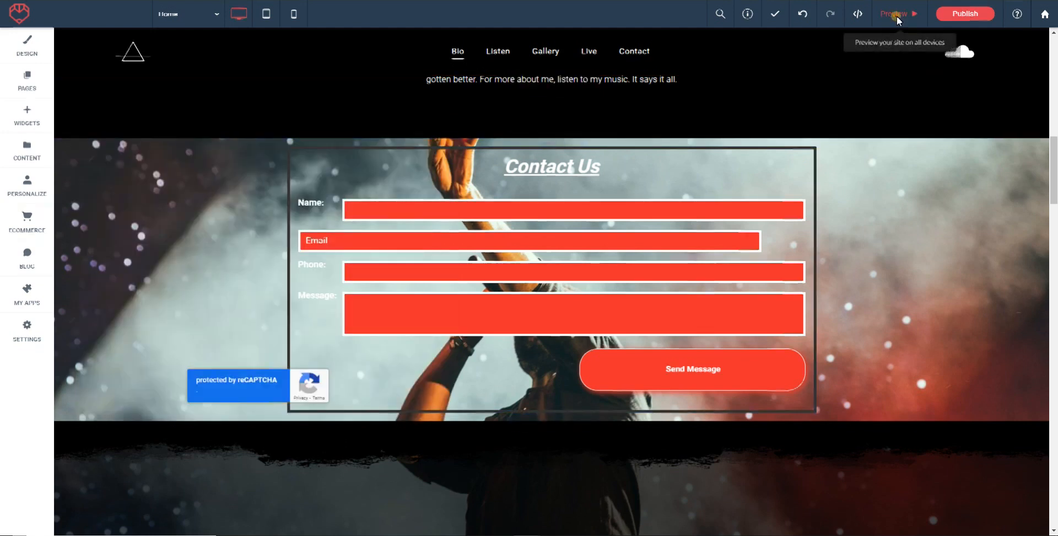
Step: Preview the site in desktop view and check the contact form and its reCAPTCHA badge
{"action": "left_click", "coordinate": [897, 16]}
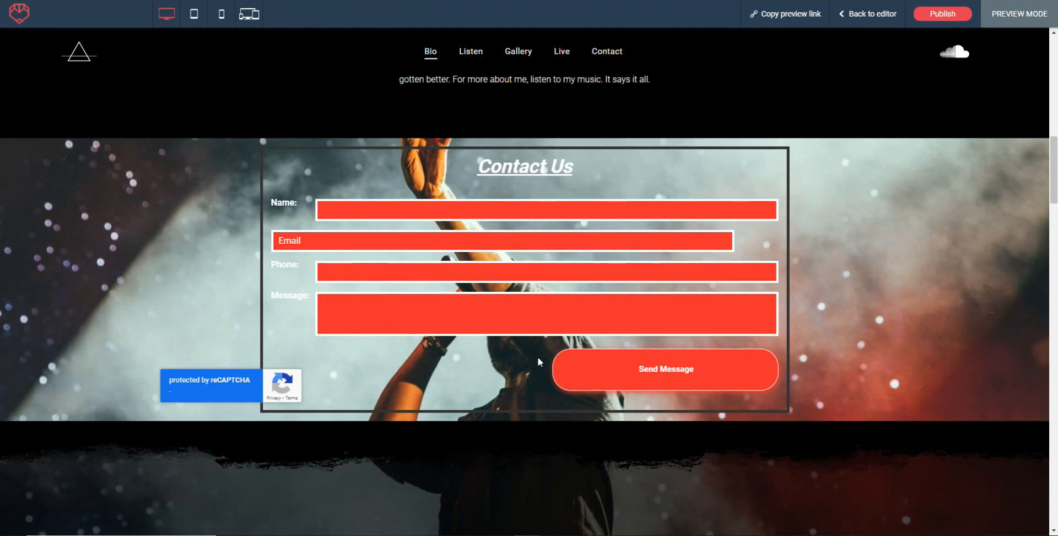
{"action": "scroll", "coordinate": [663, 376], "scroll_direction": "down", "scroll_amount": 2}
{"action": "scroll", "coordinate": [674, 379], "scroll_direction": "up", "scroll_amount": 1}
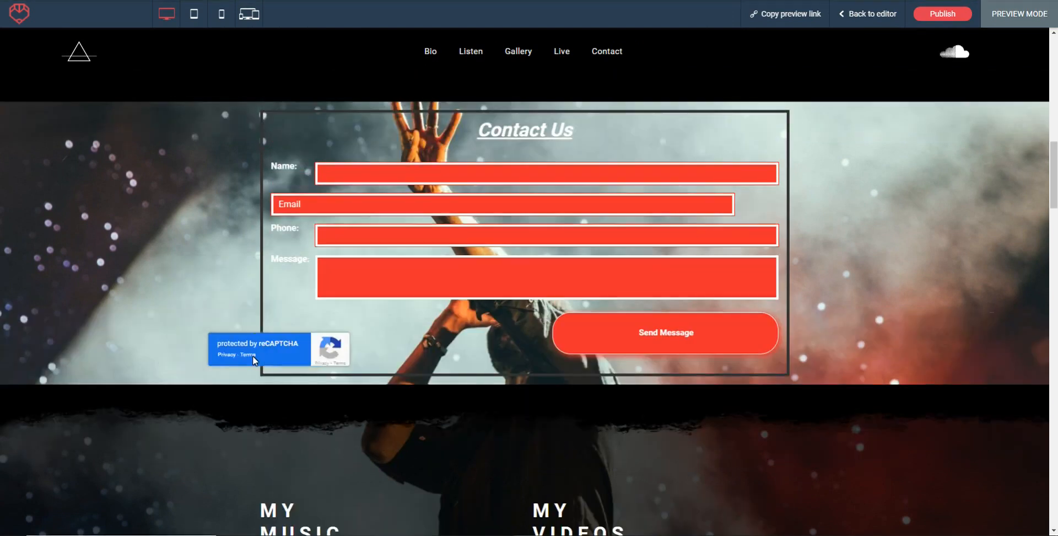